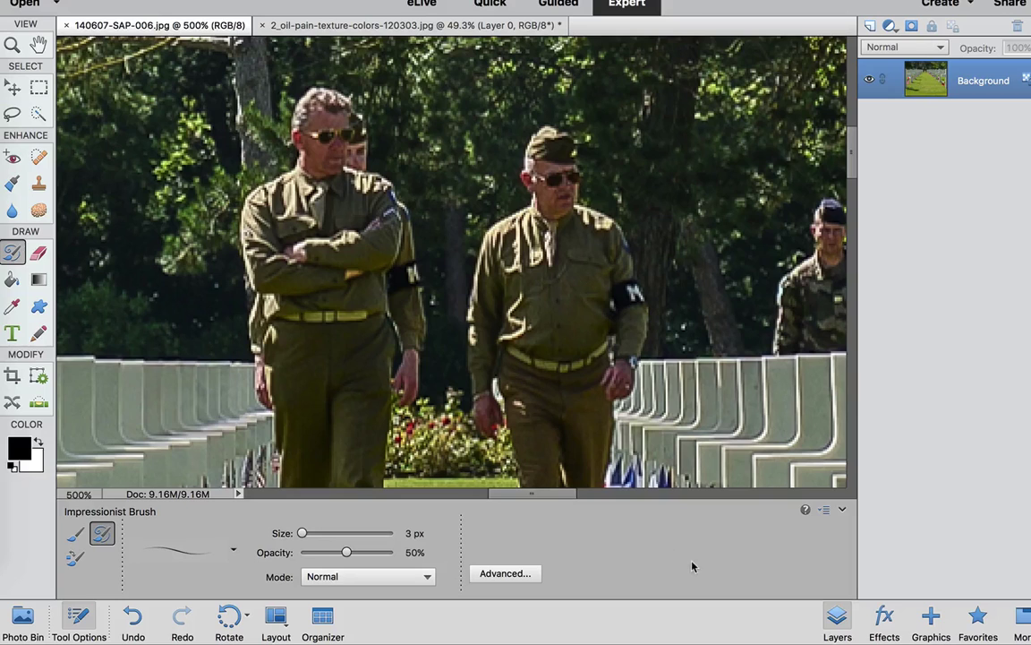
Show the Effects panel with the Painting category of effect thumbnails beside the photo.
click(883, 621)
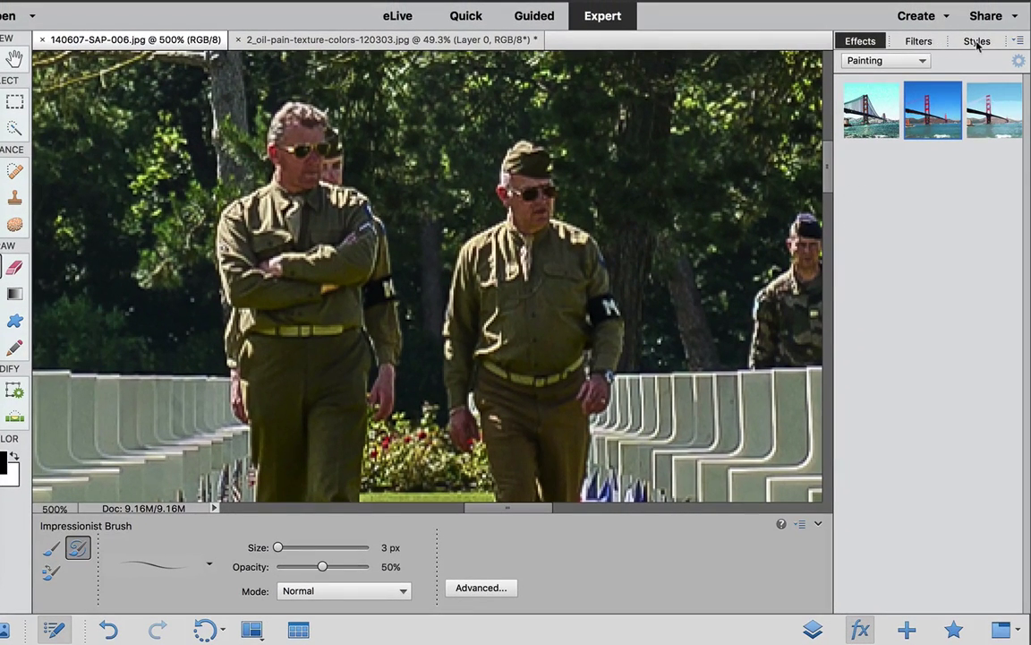
Apply the Oil Painting effect from the Painting category and zoom out to 200%.
click(877, 61)
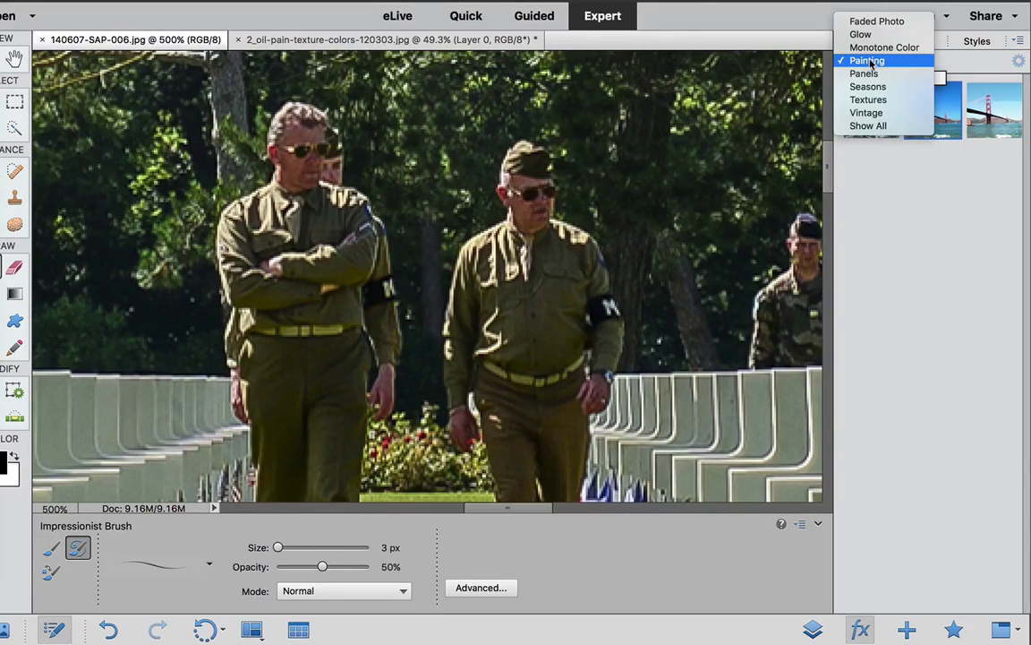
click(874, 61)
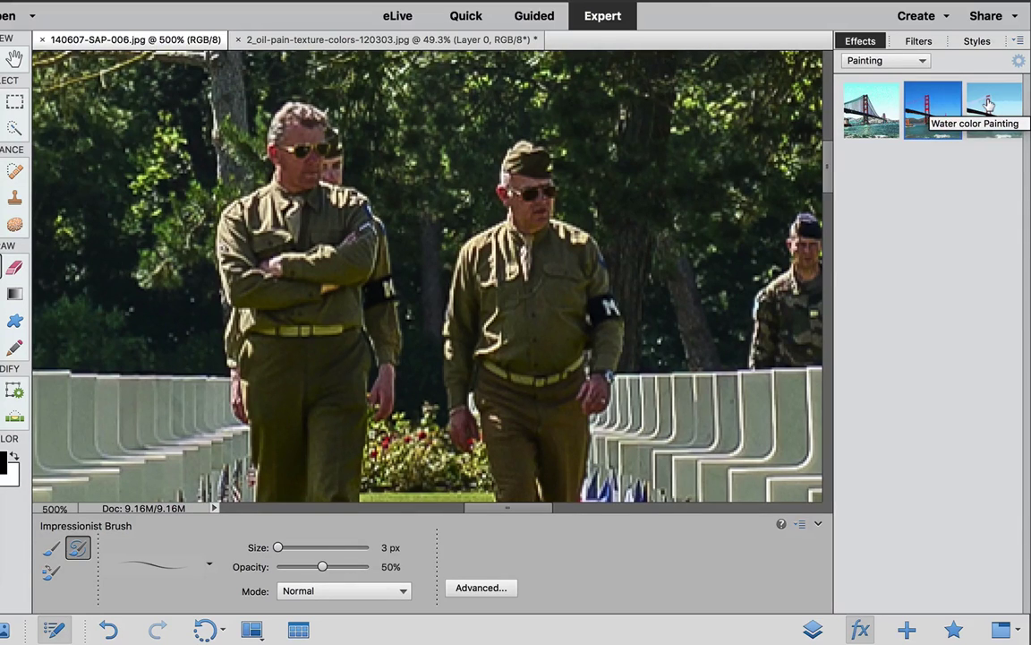
double_click(929, 110)
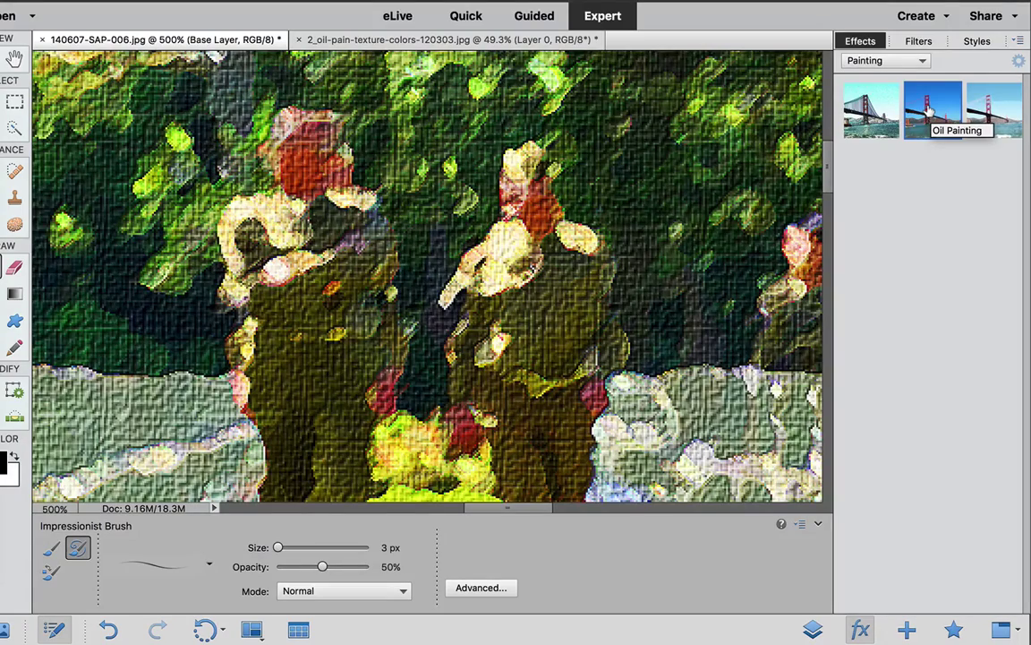
key(super+minus)
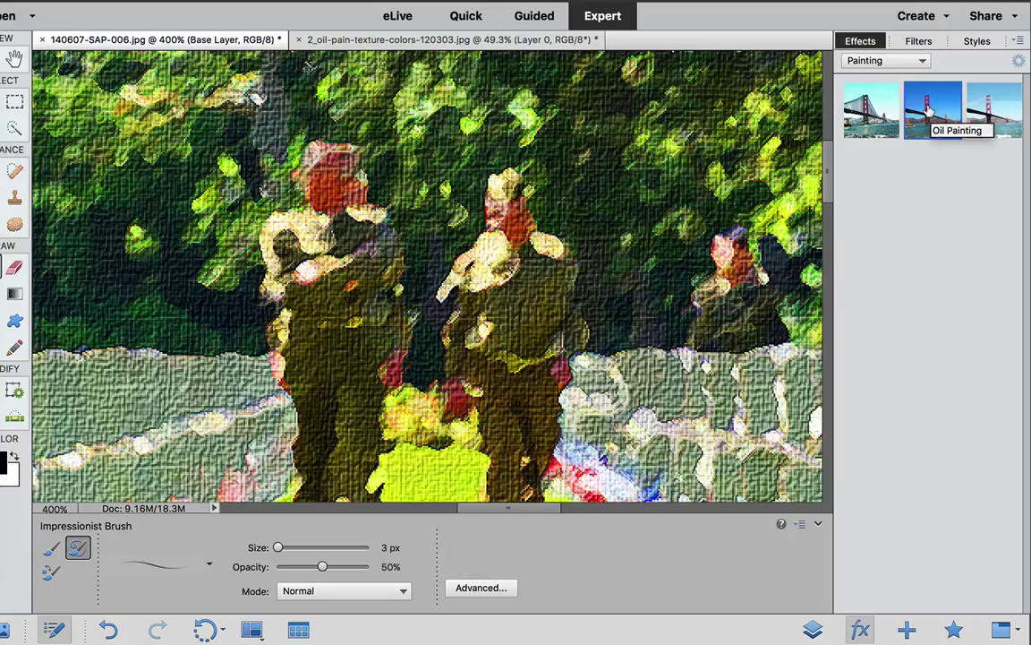
key(super+minus)
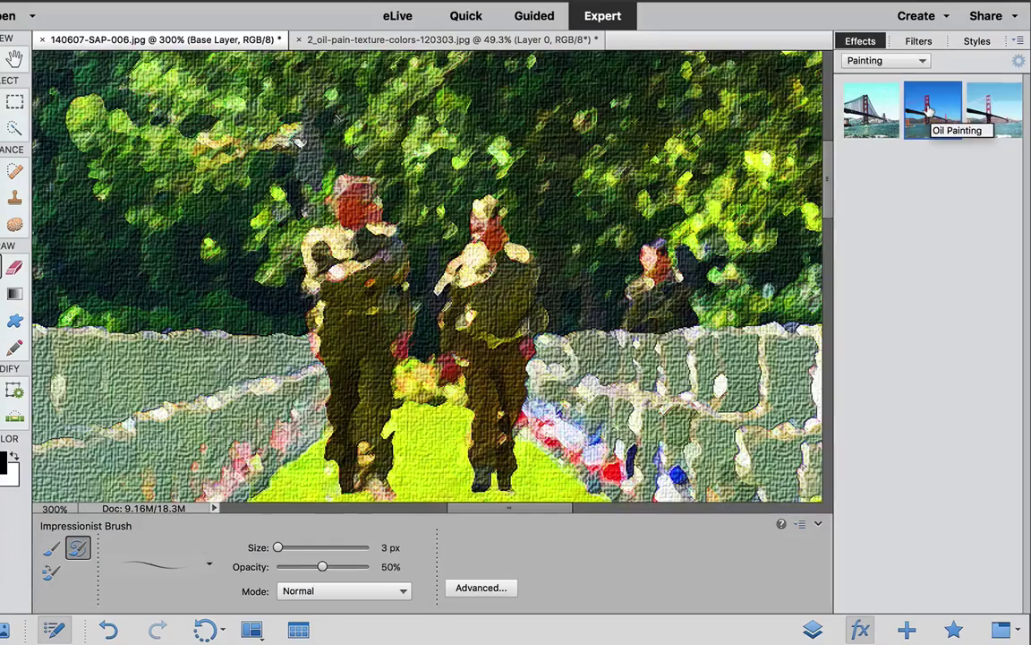
key(super+minus)
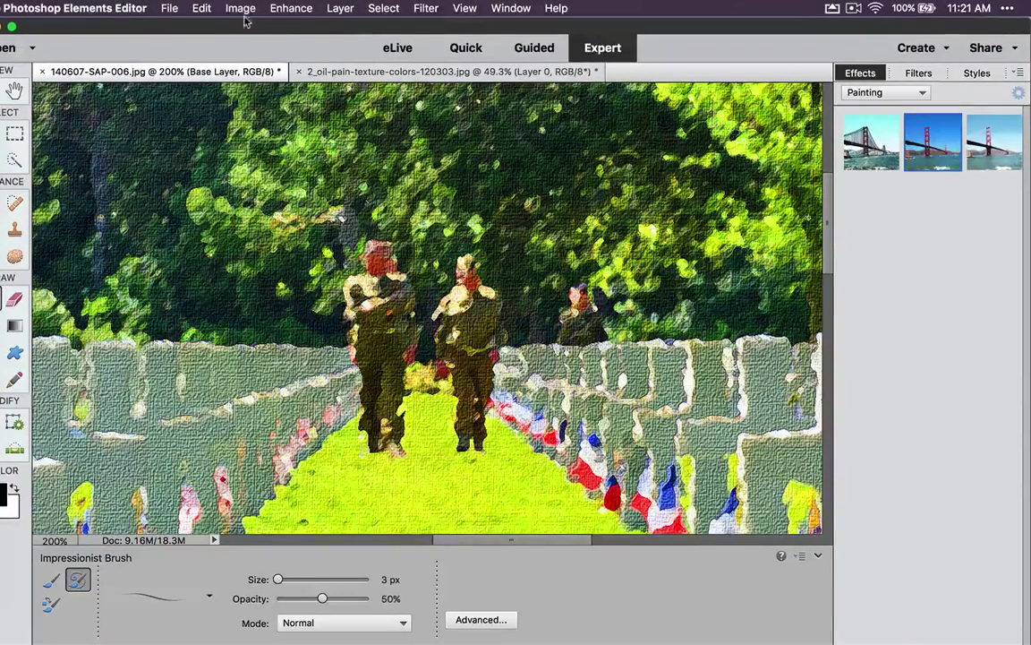
Revert the cemetery photo with Edit > Revert, removing the Oil Painting effect.
click(199, 8)
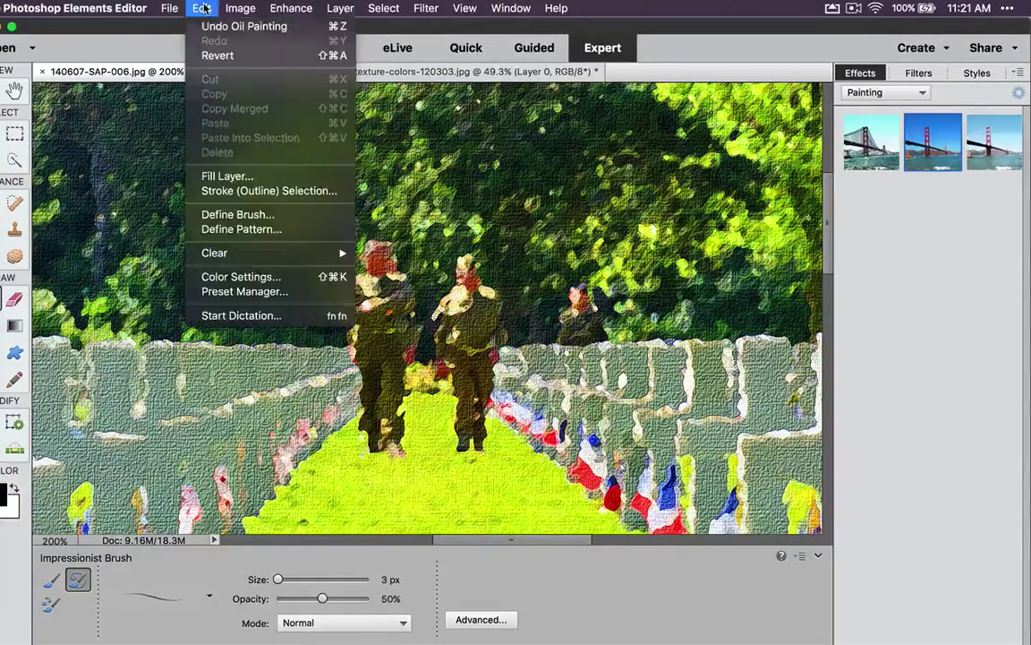
click(215, 55)
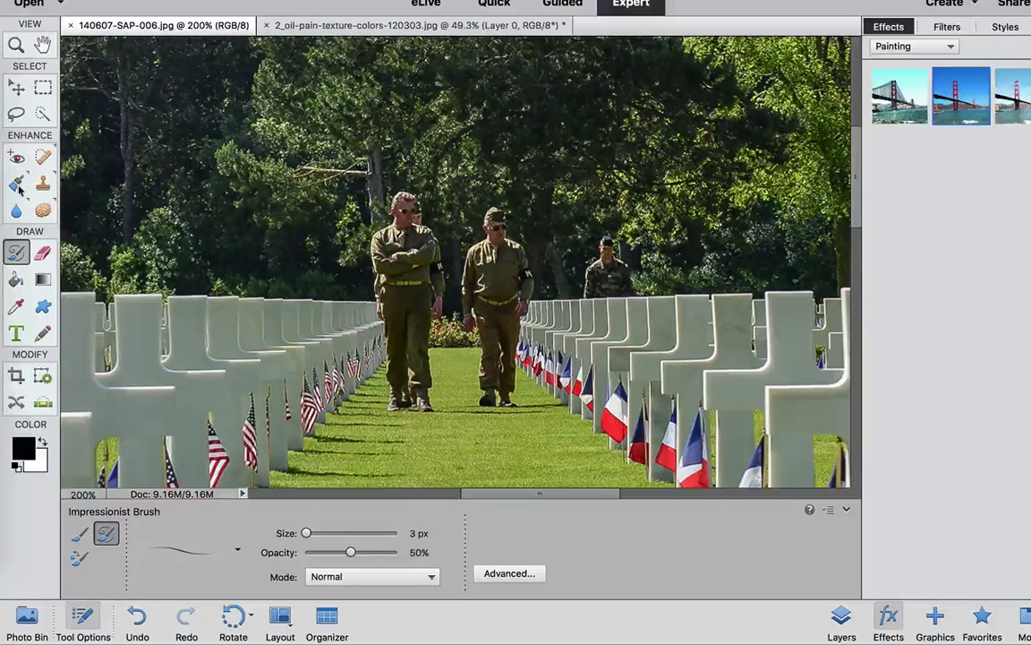
Load the Oil Pastel preset from the Artistic group into the Smart Brush at 13 px.
click(16, 184)
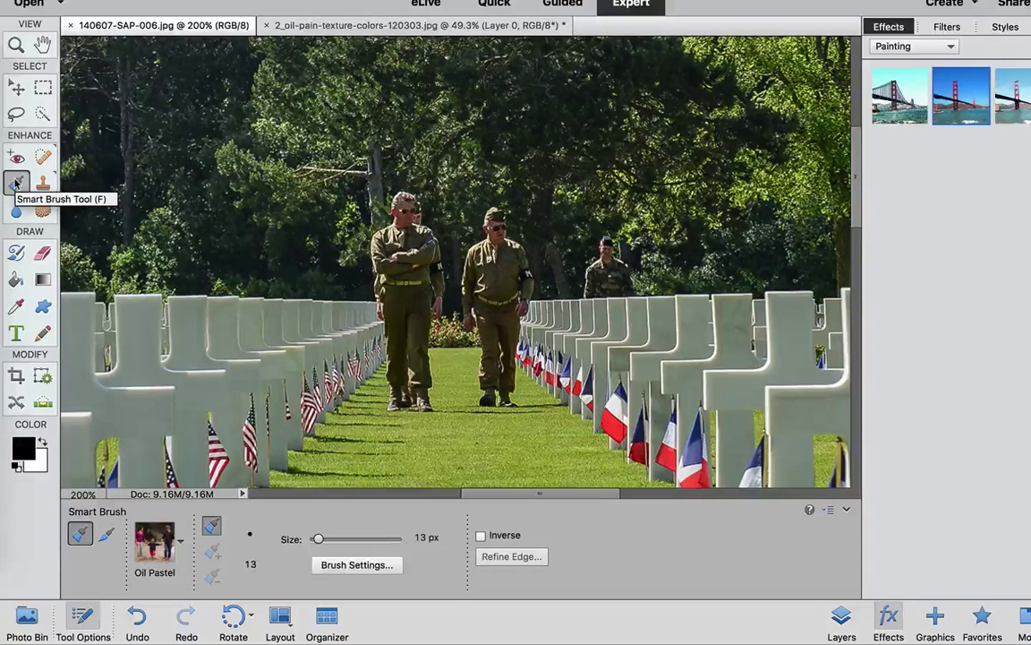
click(16, 183)
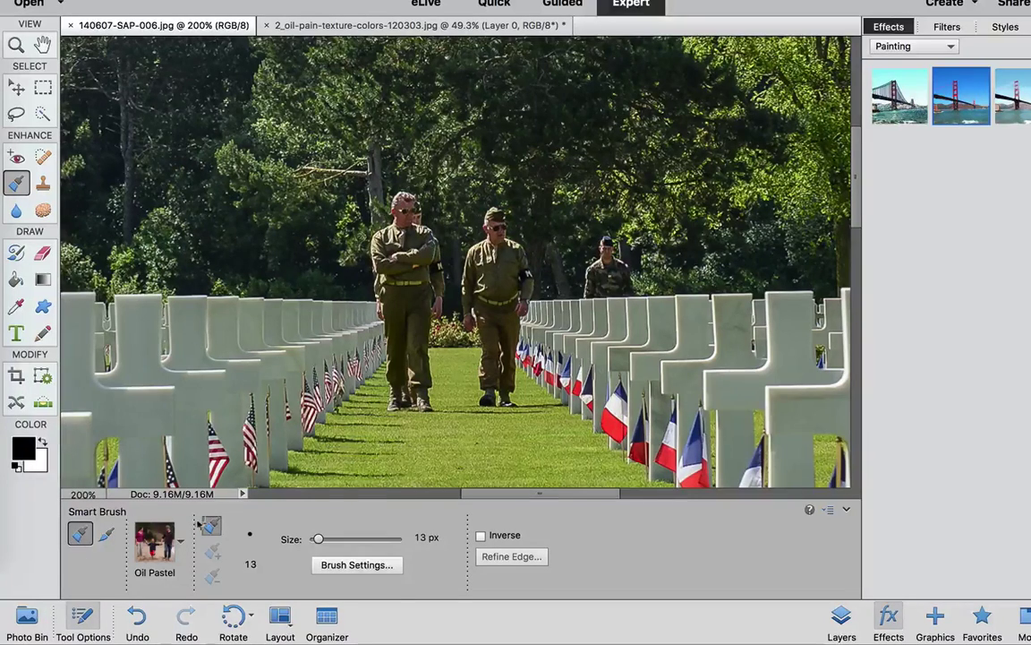
click(181, 543)
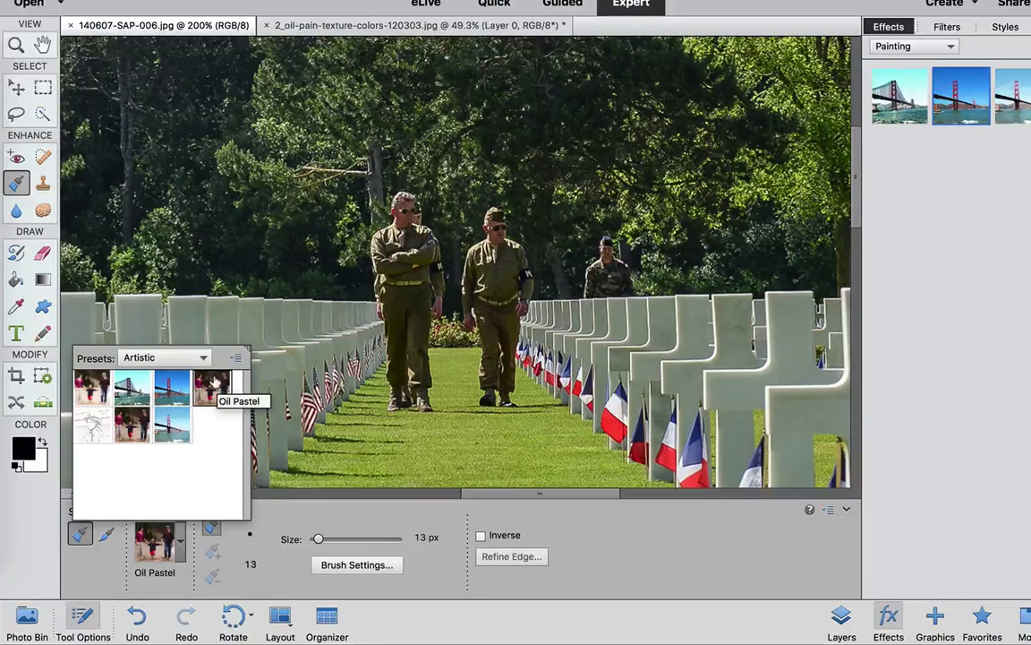
click(209, 383)
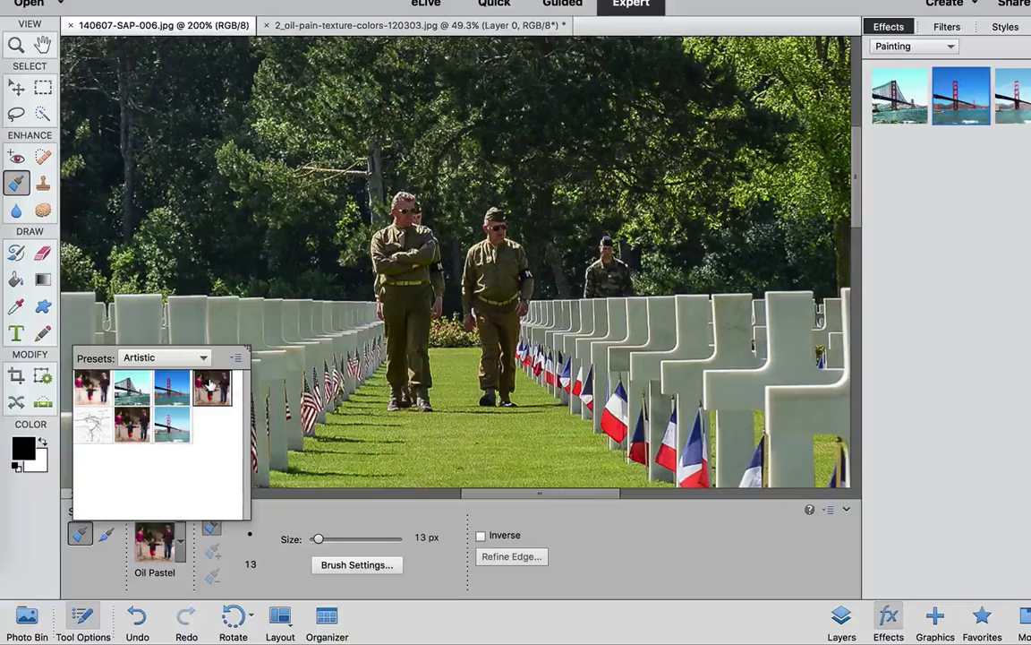
click(672, 562)
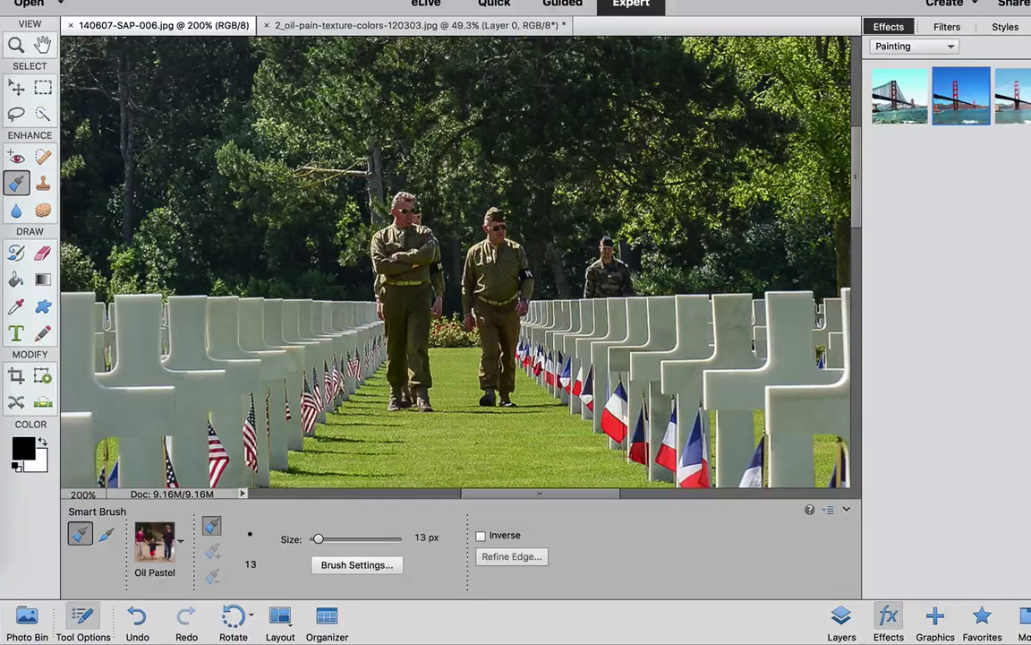
Paint an Oil Pastel stroke near the left man's head, deselect, and delete the layer's mask.
click(460, 173)
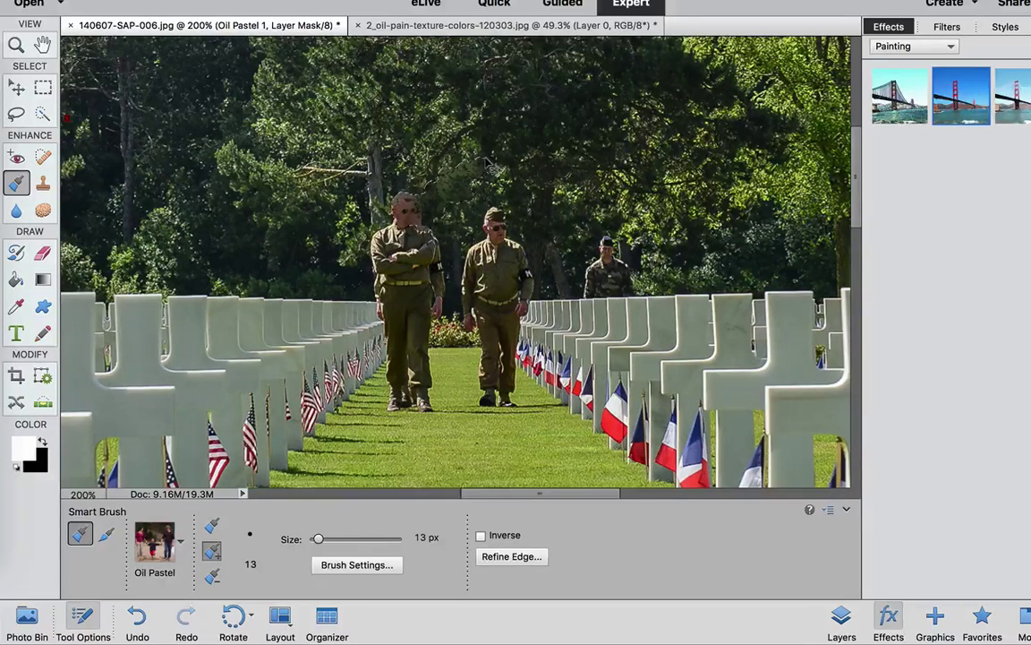
key(ctrl+d)
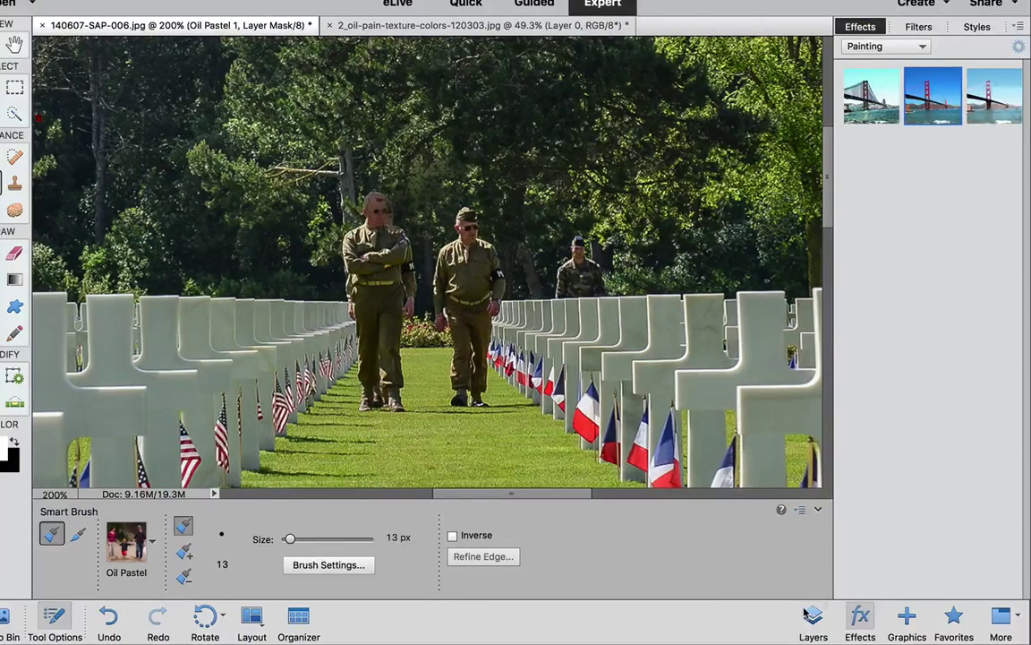
click(814, 618)
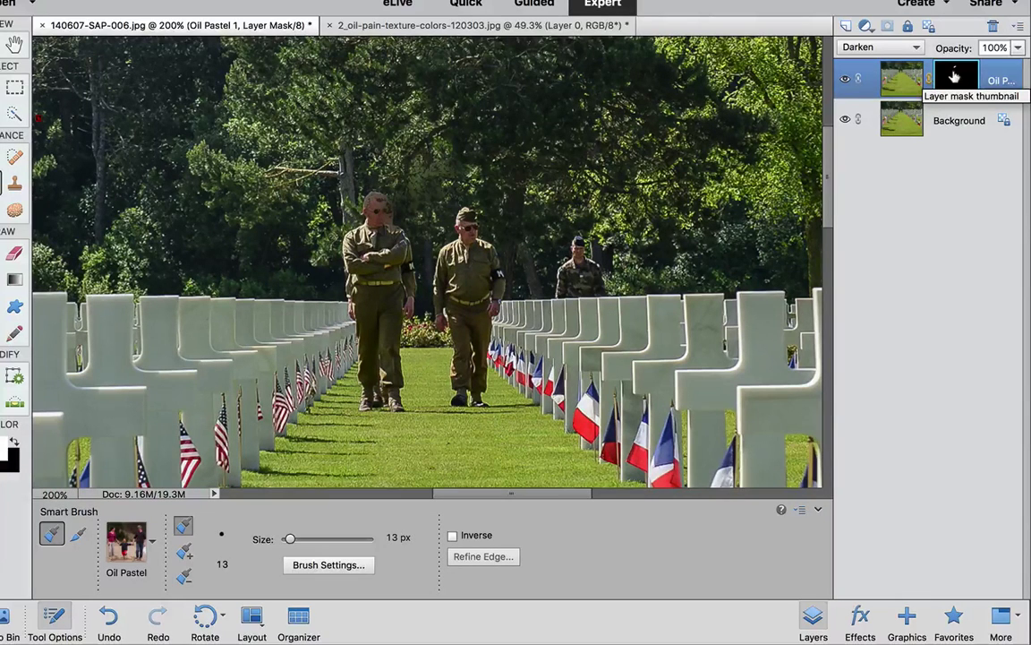
click(954, 77)
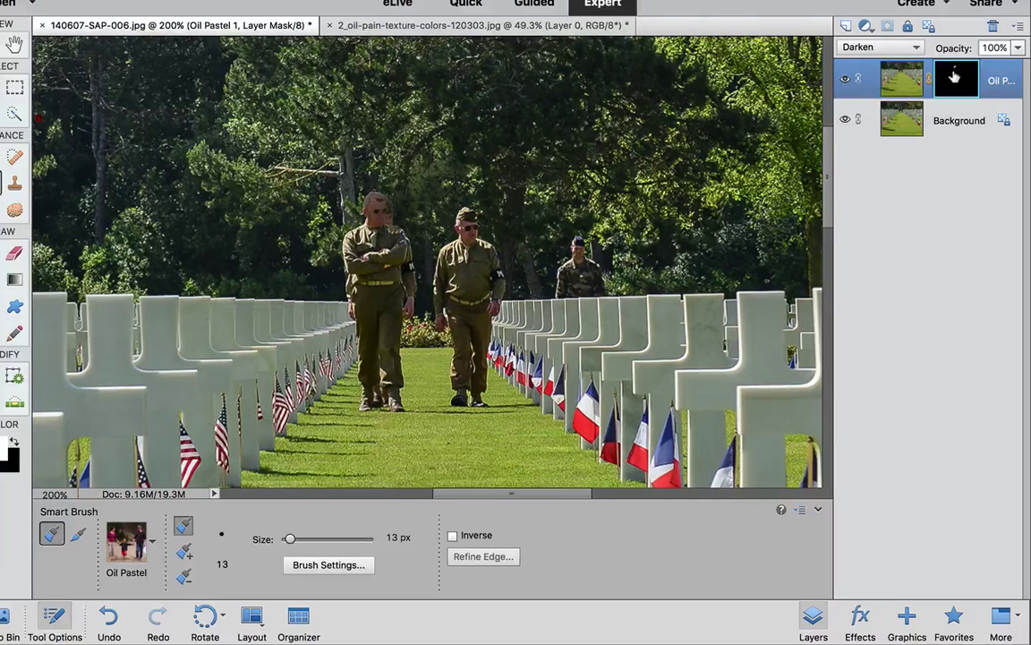
right_click(954, 77)
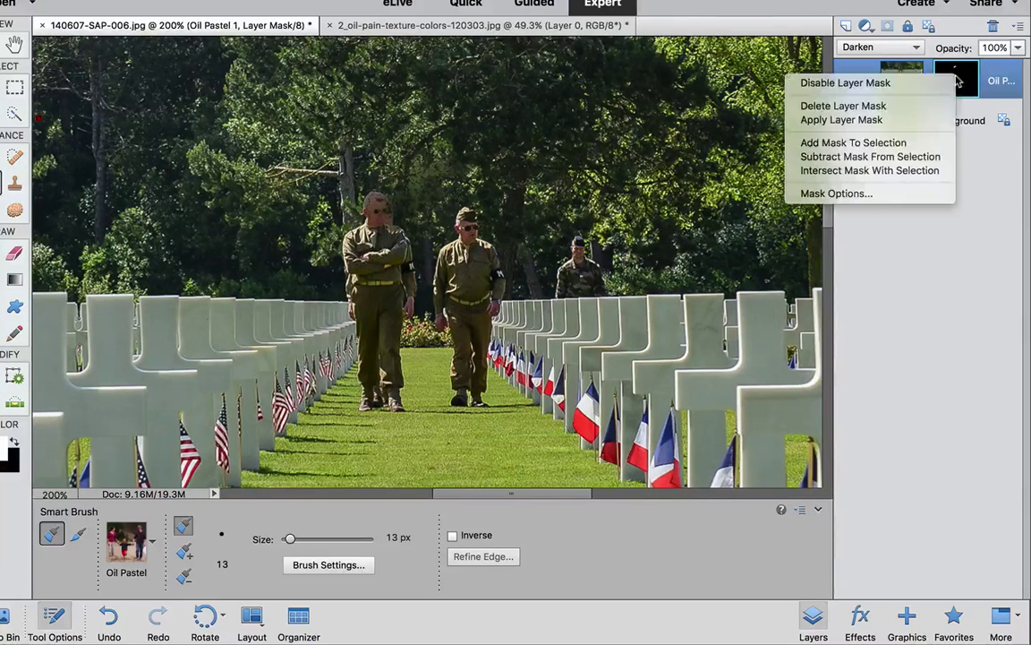
click(925, 107)
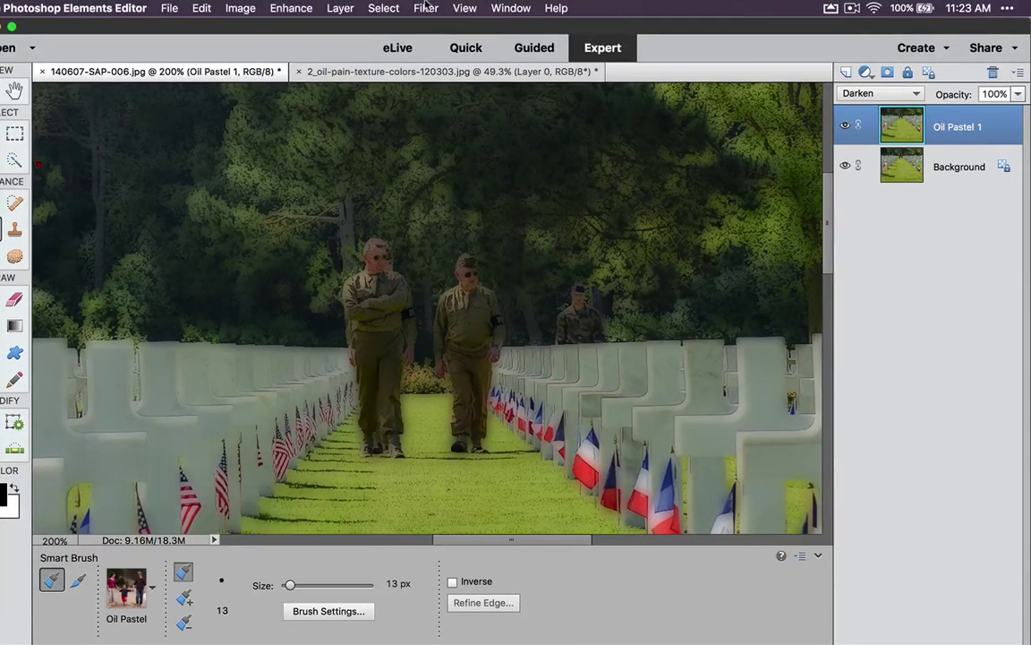
Open the Texture > Texturizer filter and expand its Artistic folder in the filter gallery.
click(426, 8)
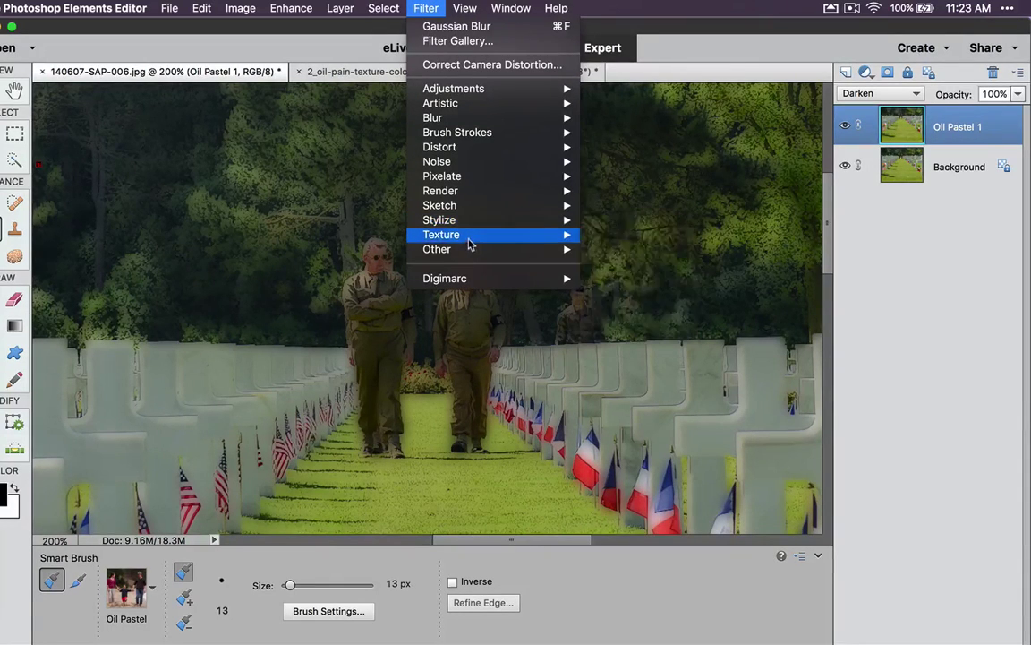
mouse_move(470, 243)
click(622, 306)
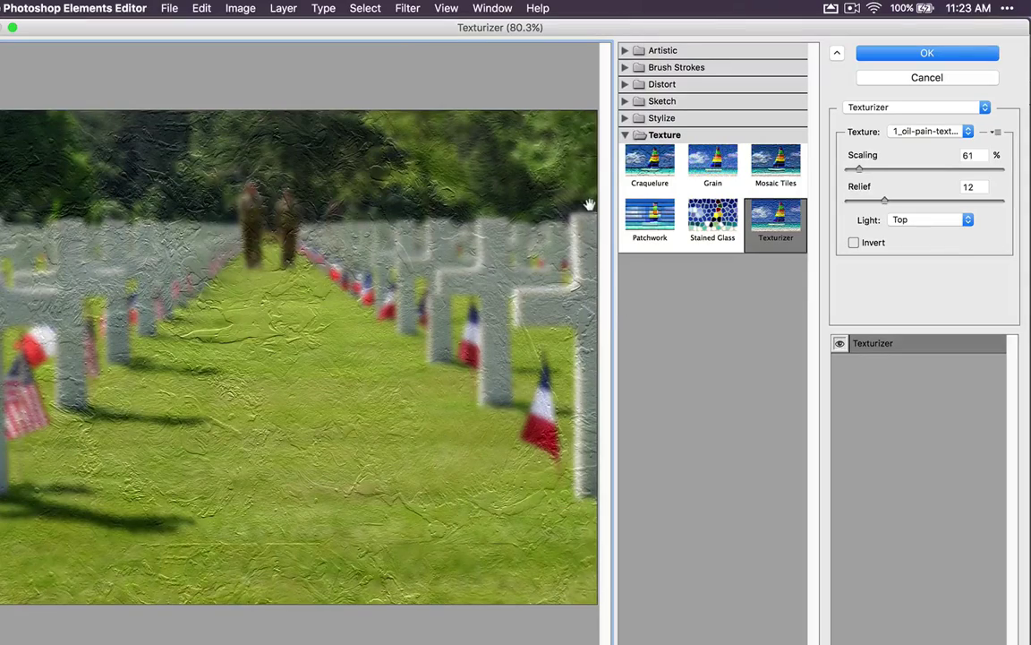
click(627, 47)
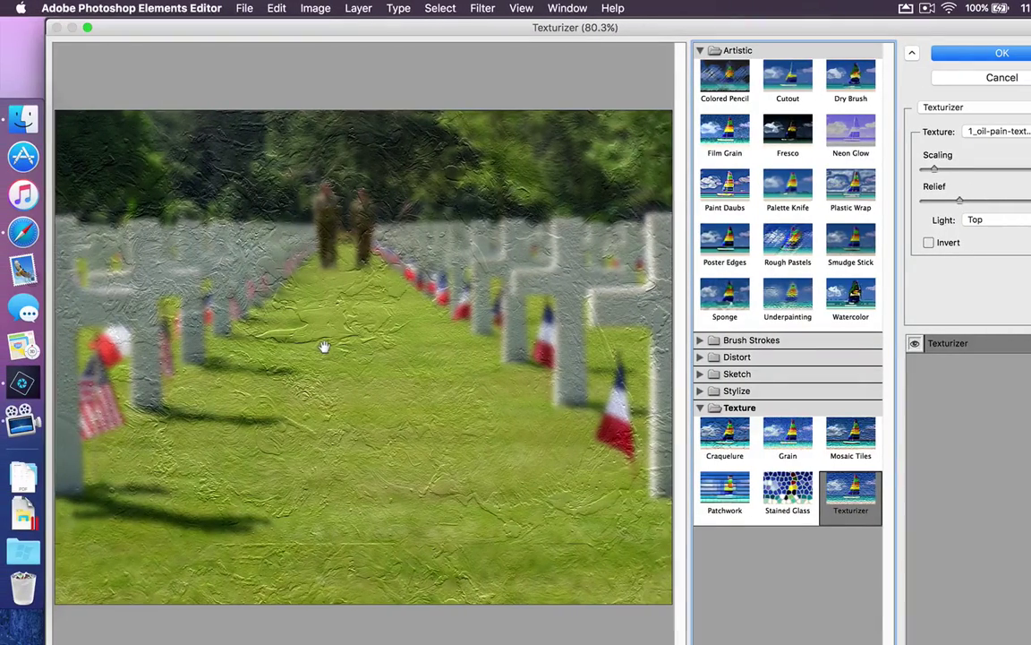
click(23, 232)
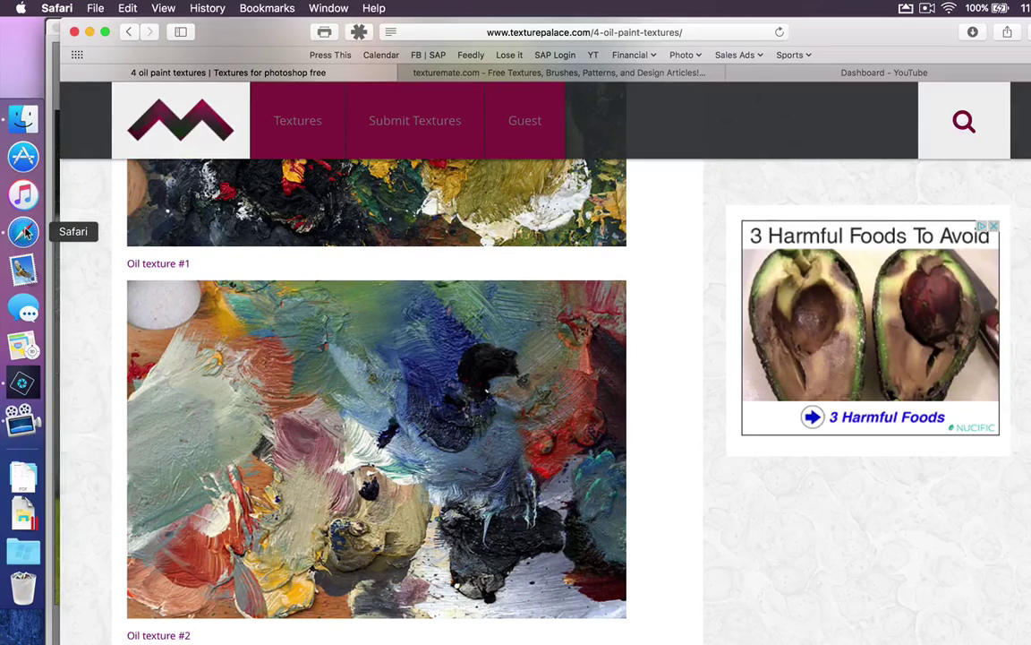
scroll(179, 326, down, 2)
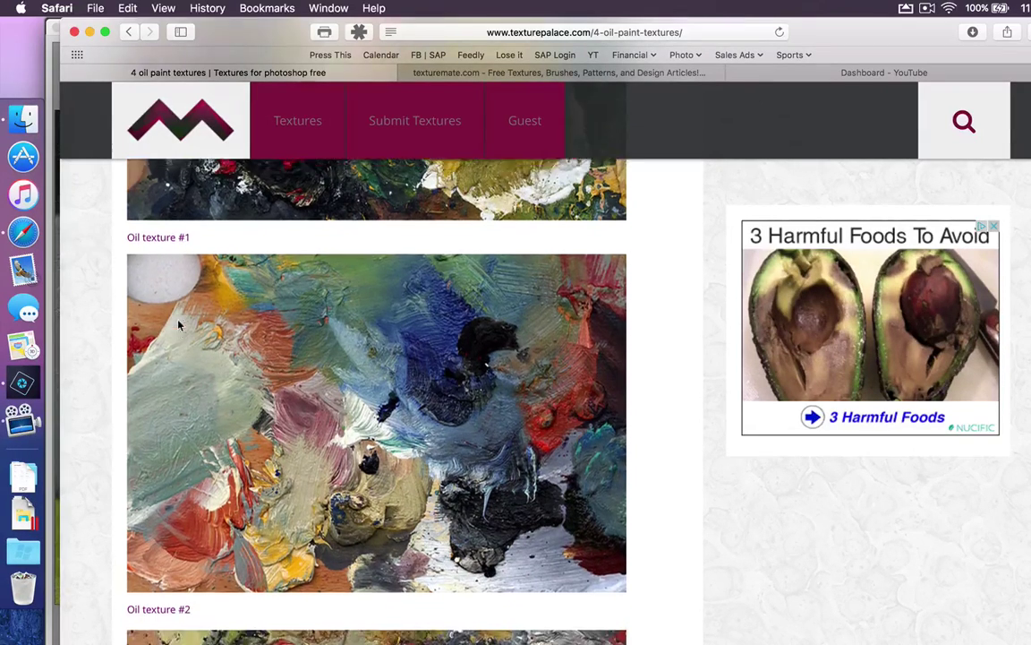
scroll(178, 326, down, 10)
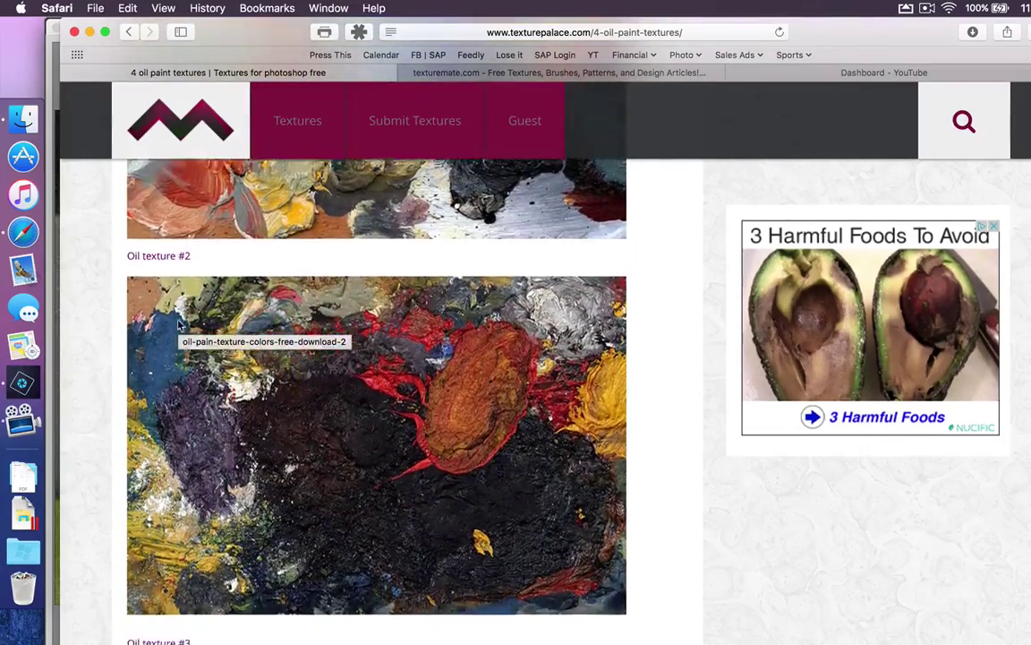
scroll(178, 326, down, 6)
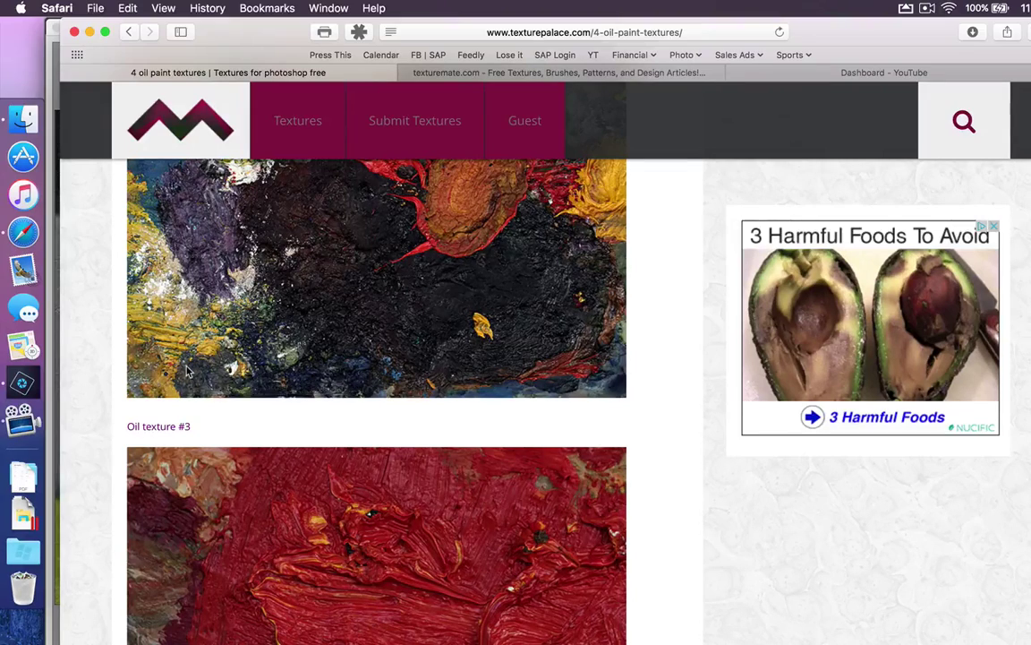
click(23, 383)
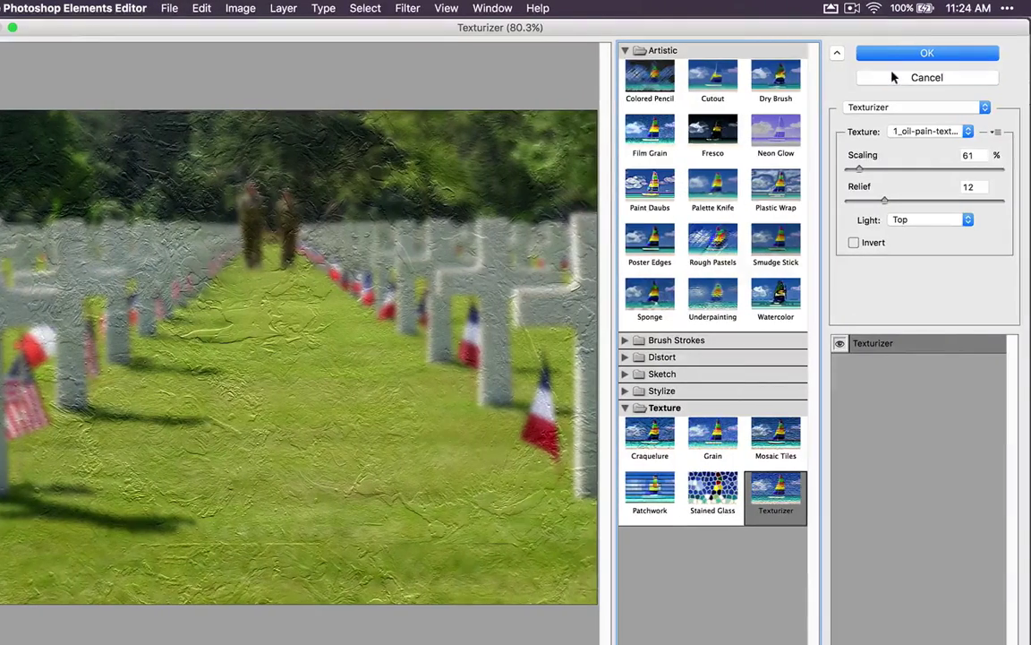
Cancel the Texturizer, open 3_oil-pain-texture-colors-120303.jpg, and unlock its Background as Layer 0.
click(893, 78)
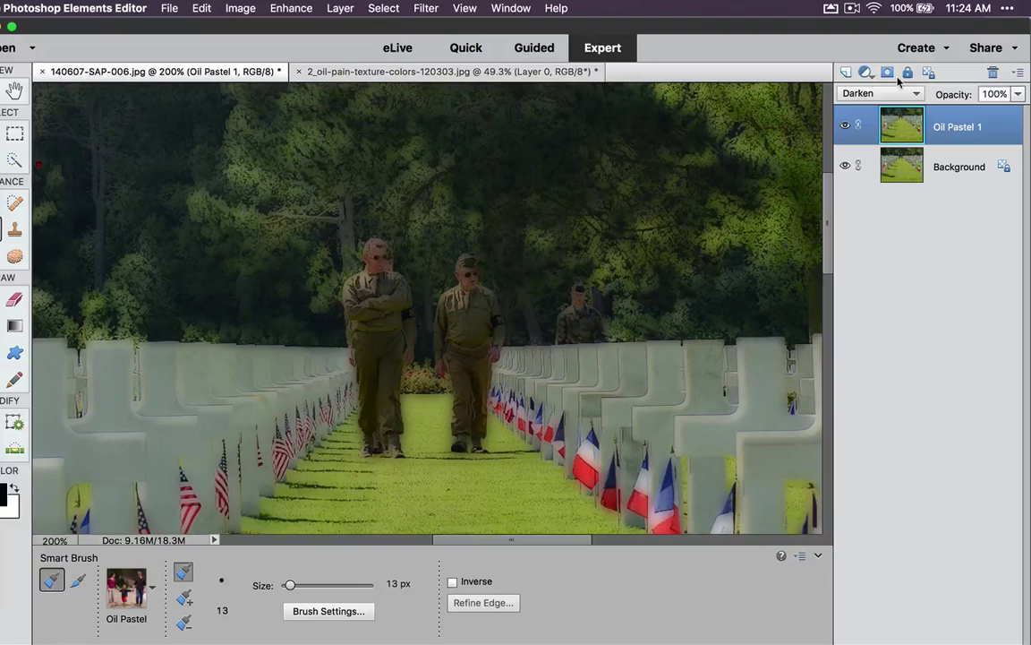
click(168, 8)
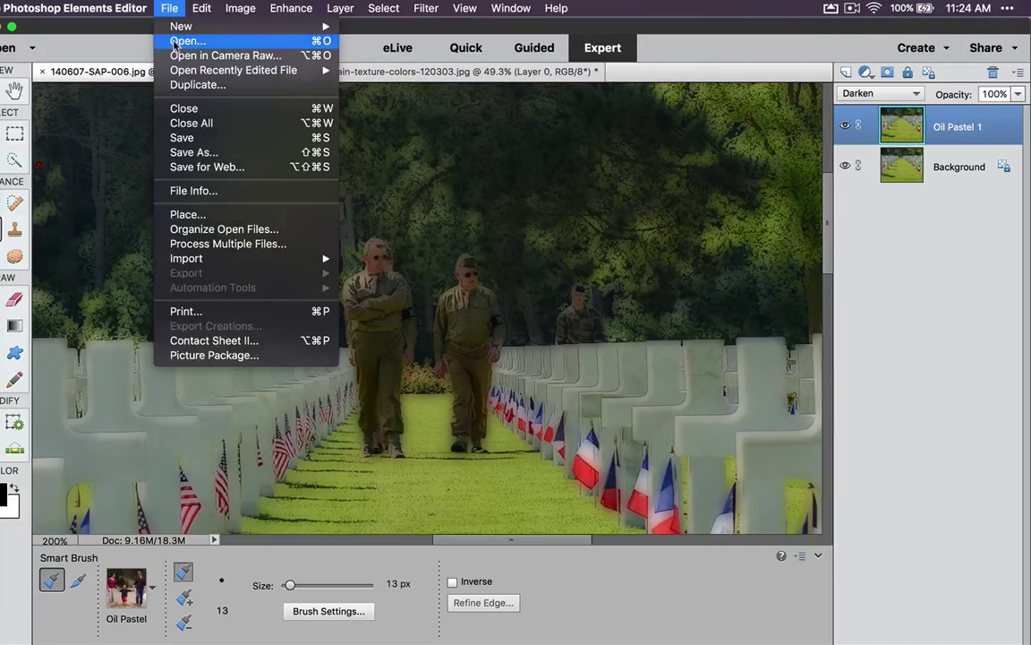
click(177, 41)
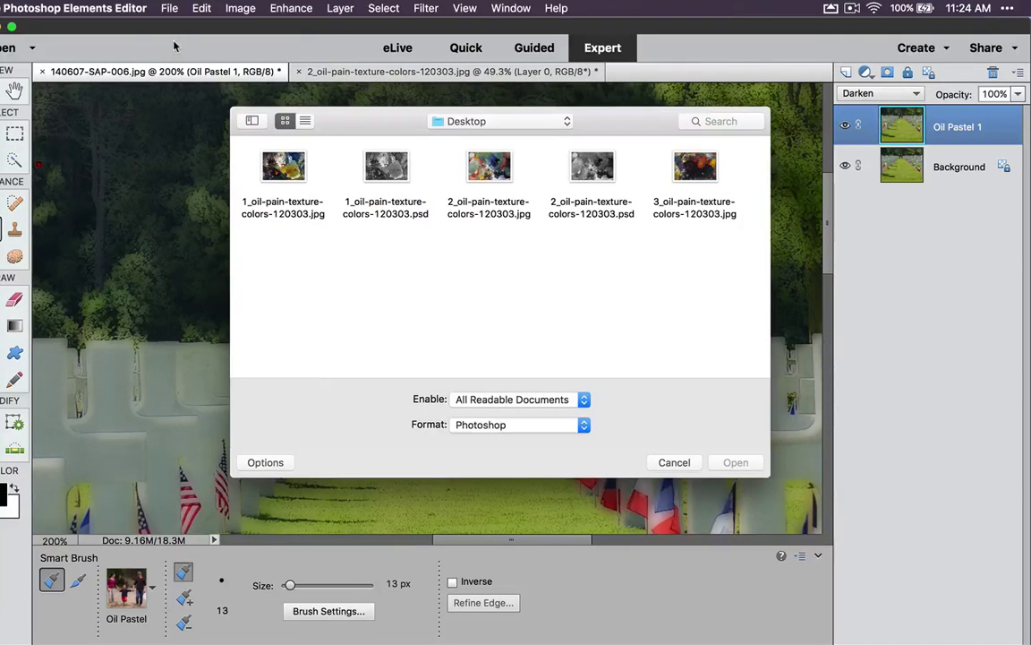
click(694, 168)
click(734, 461)
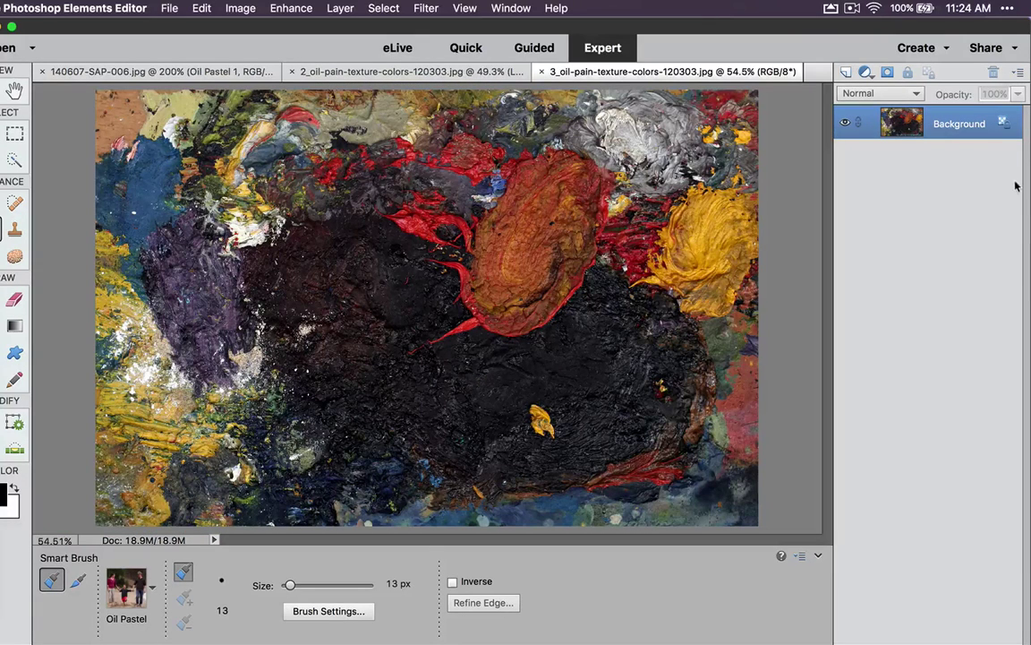
click(1005, 127)
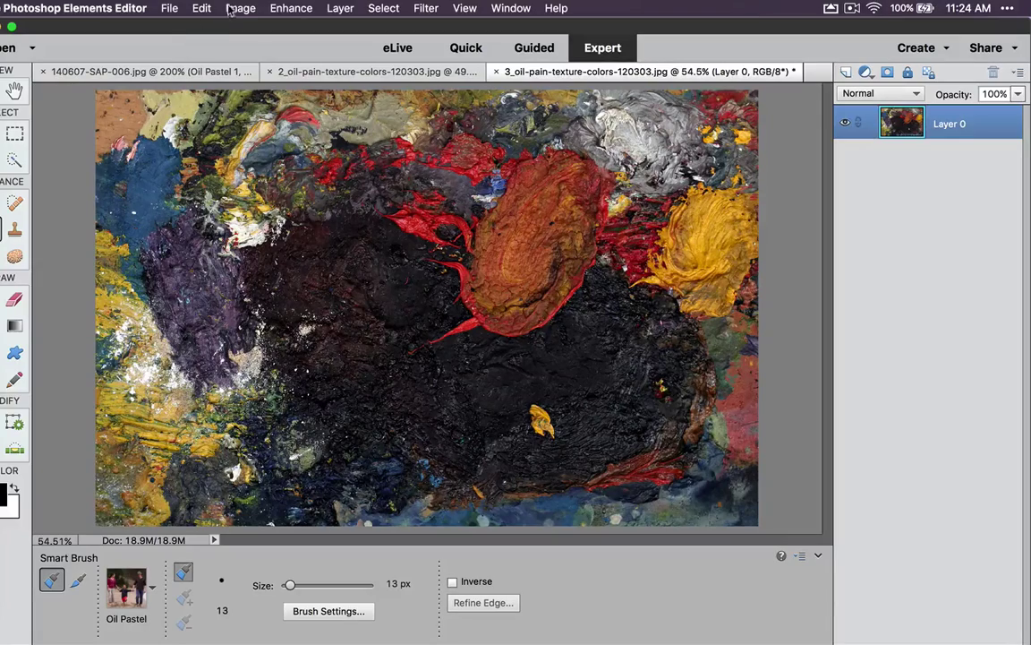
Convert the texture to black and white using the Portraits style.
click(291, 8)
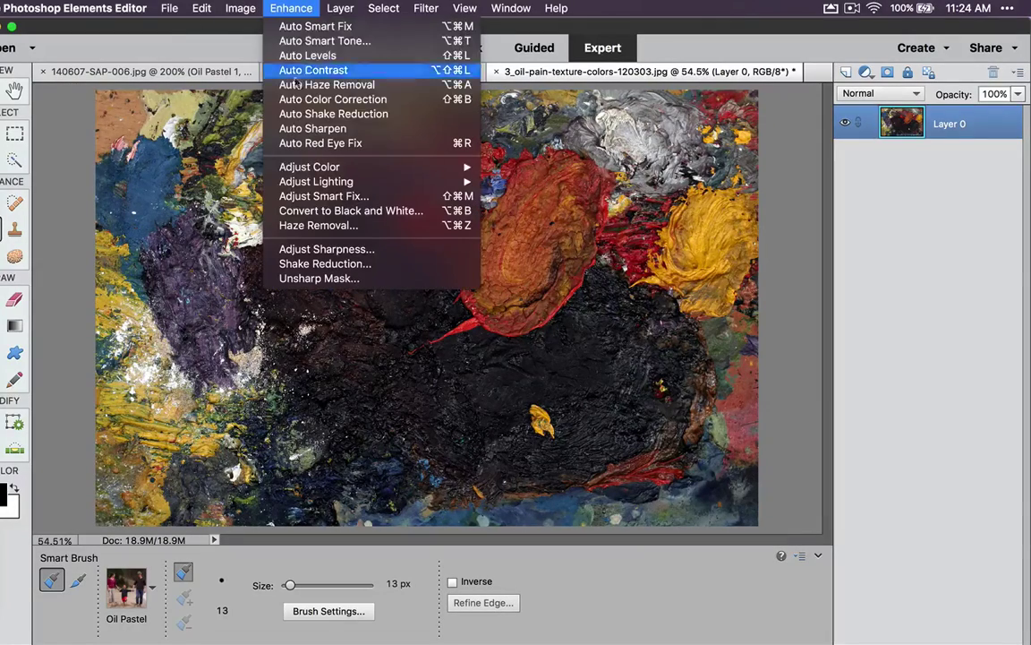
click(322, 210)
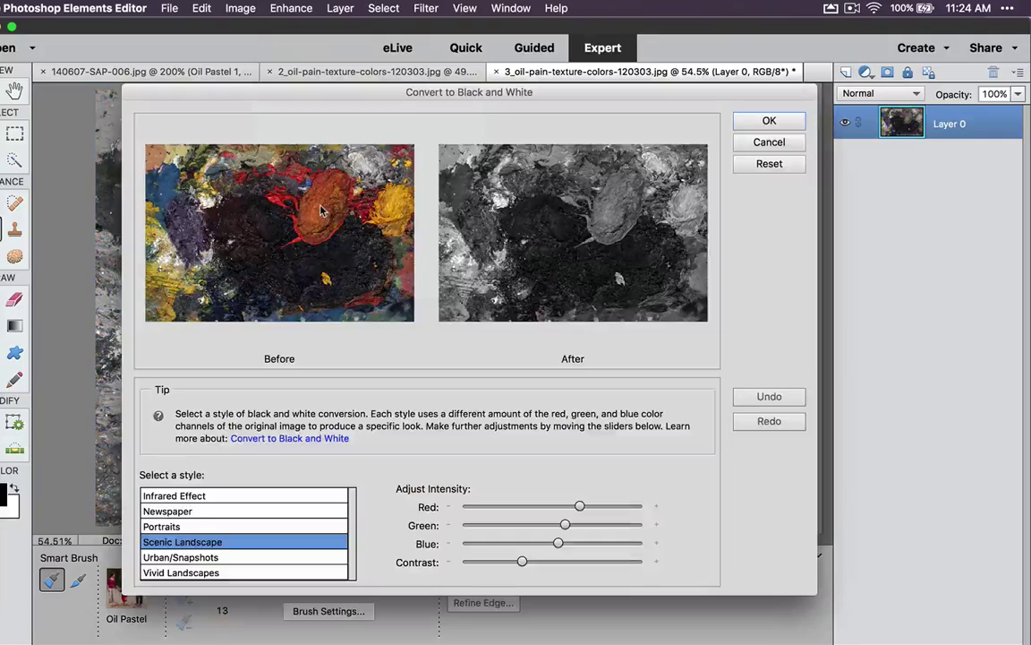
click(166, 526)
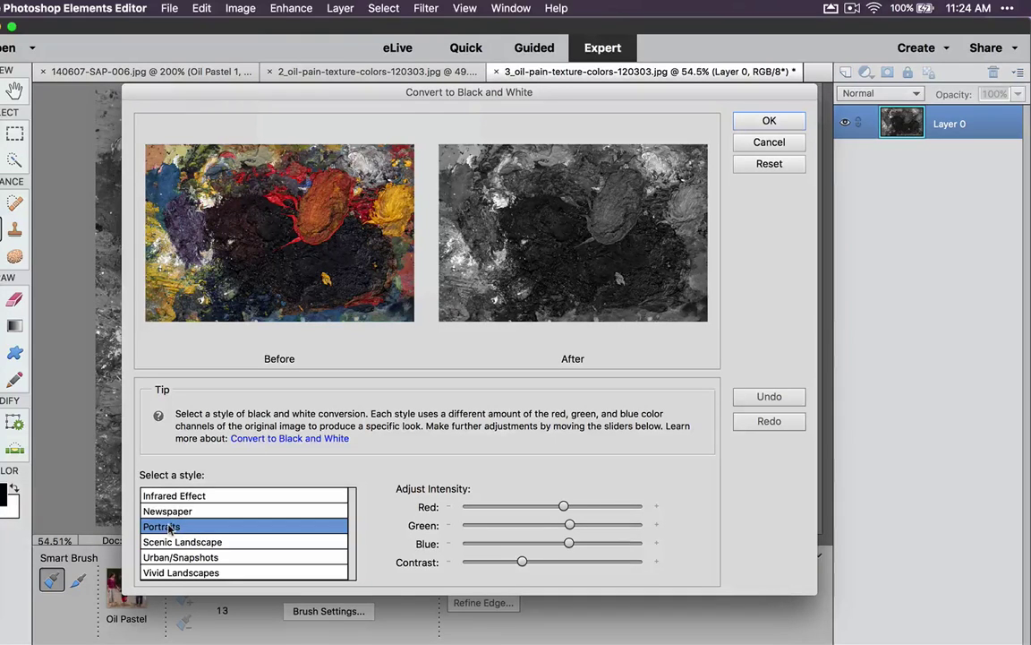
click(793, 120)
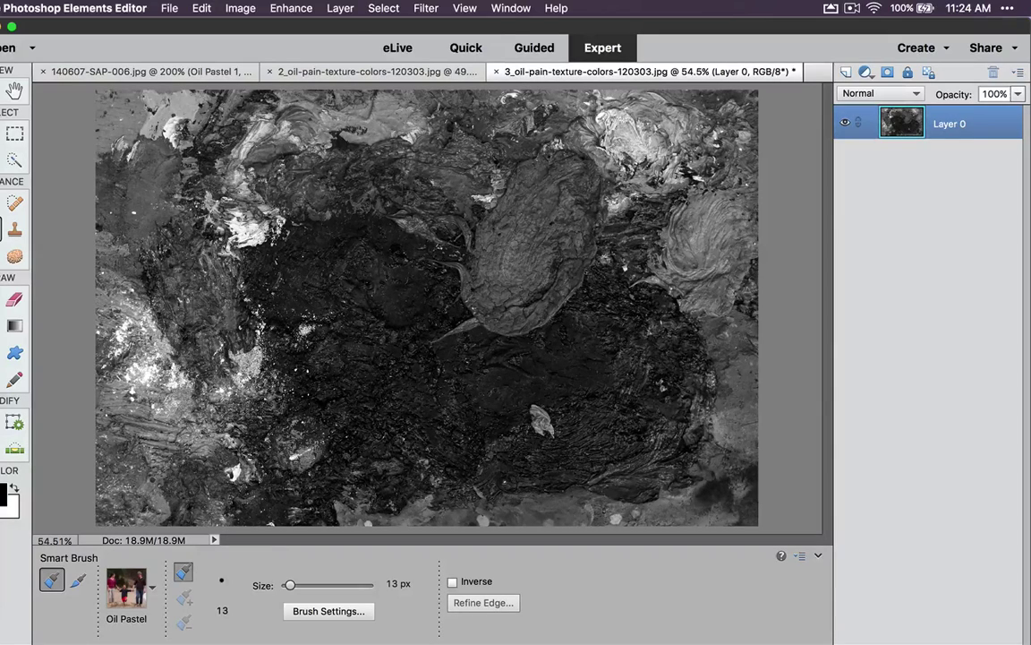
click(165, 8)
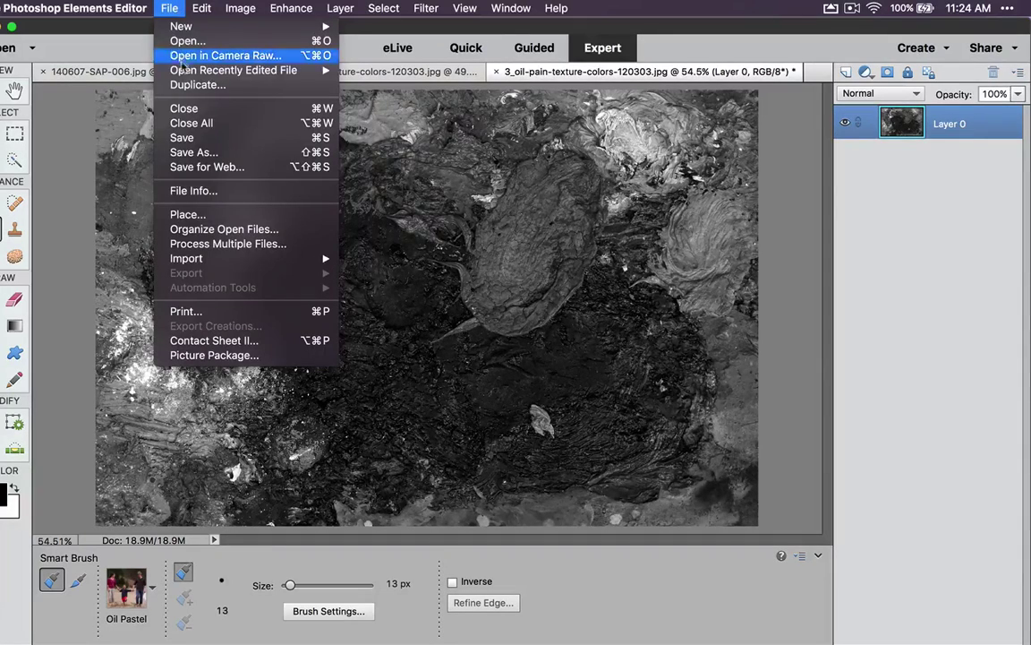
Save a layerless Photoshop copy named 3_oil-pain-texture-colors-120303.psd to the Desktop.
click(189, 153)
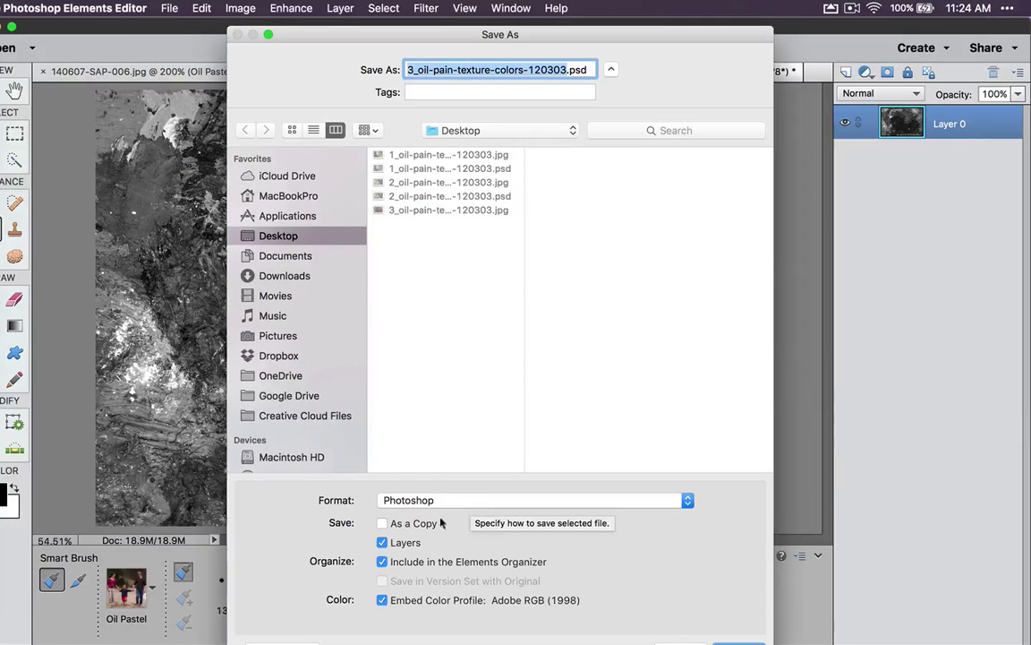
click(382, 542)
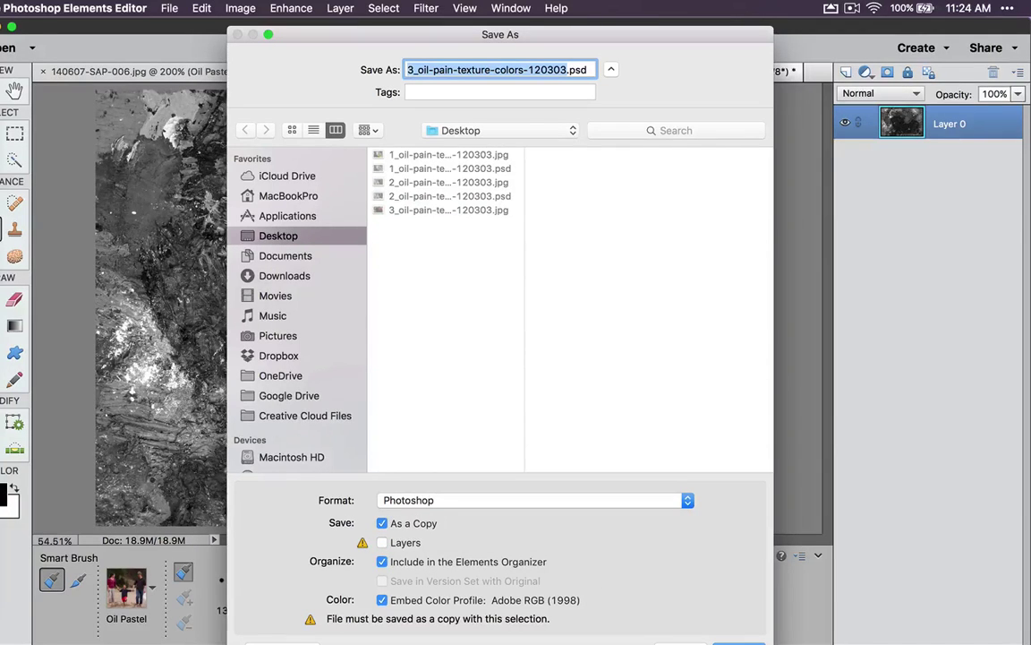
key(Return)
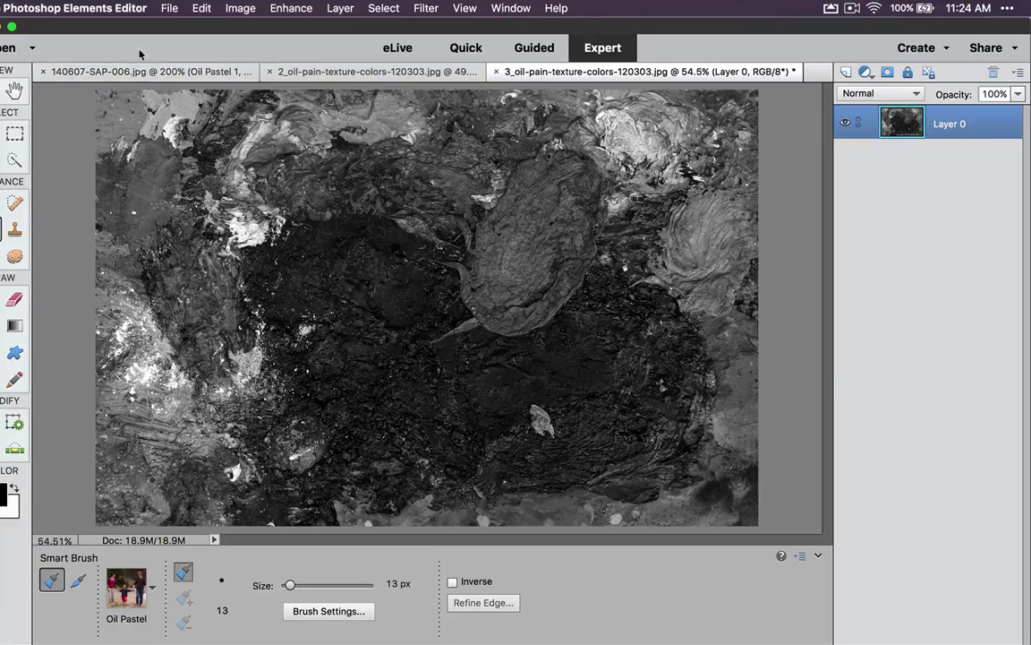
Switch back to the 140607-SAP-006.jpg cemetery photo and open its Texturizer filter.
click(140, 72)
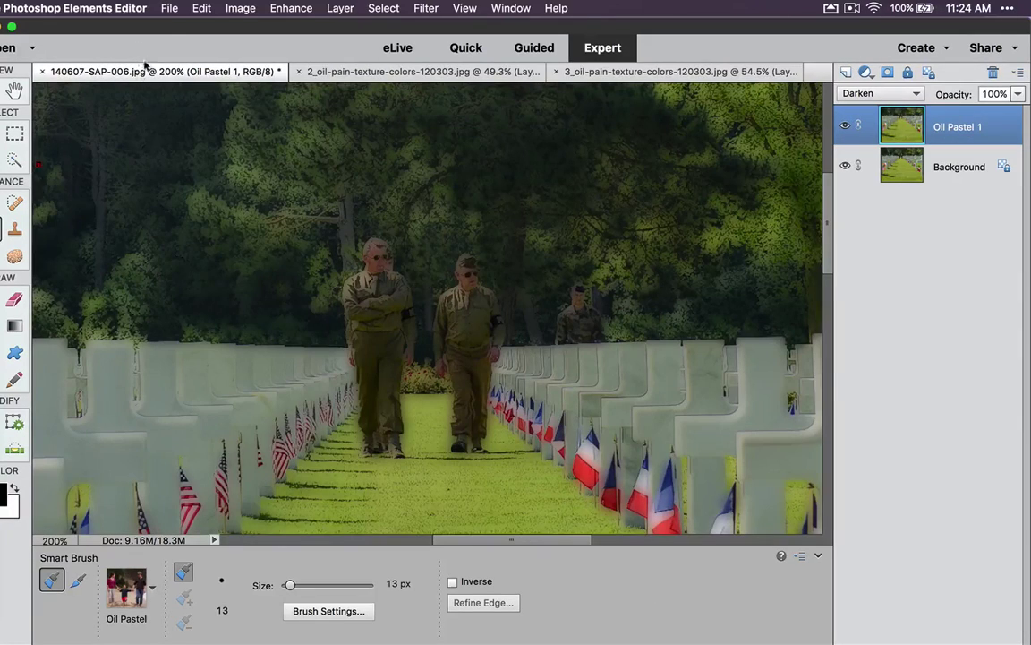
click(427, 9)
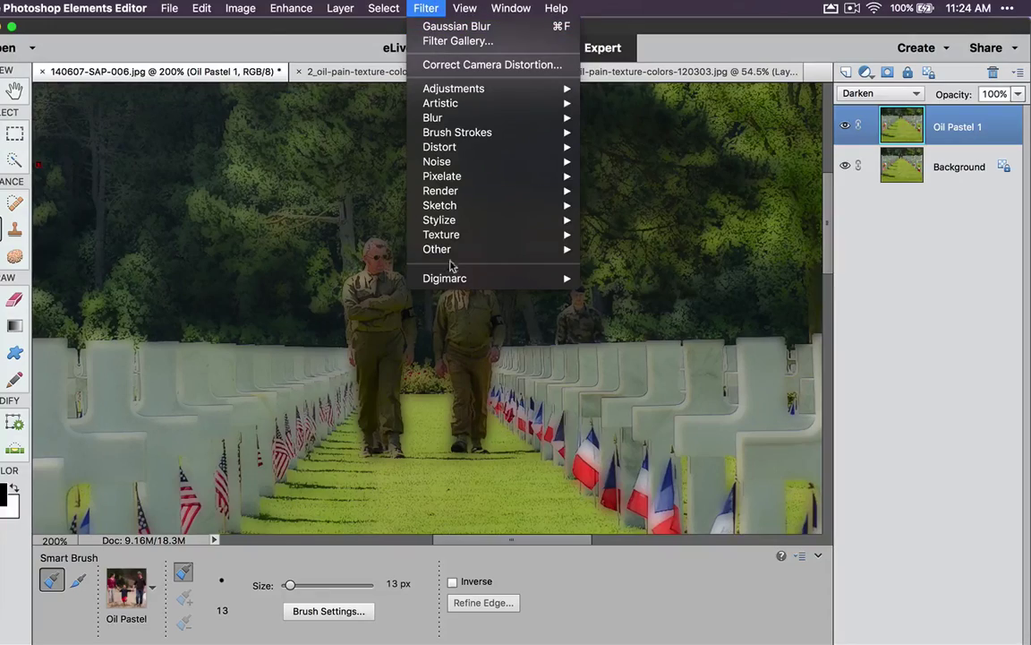
mouse_move(456, 234)
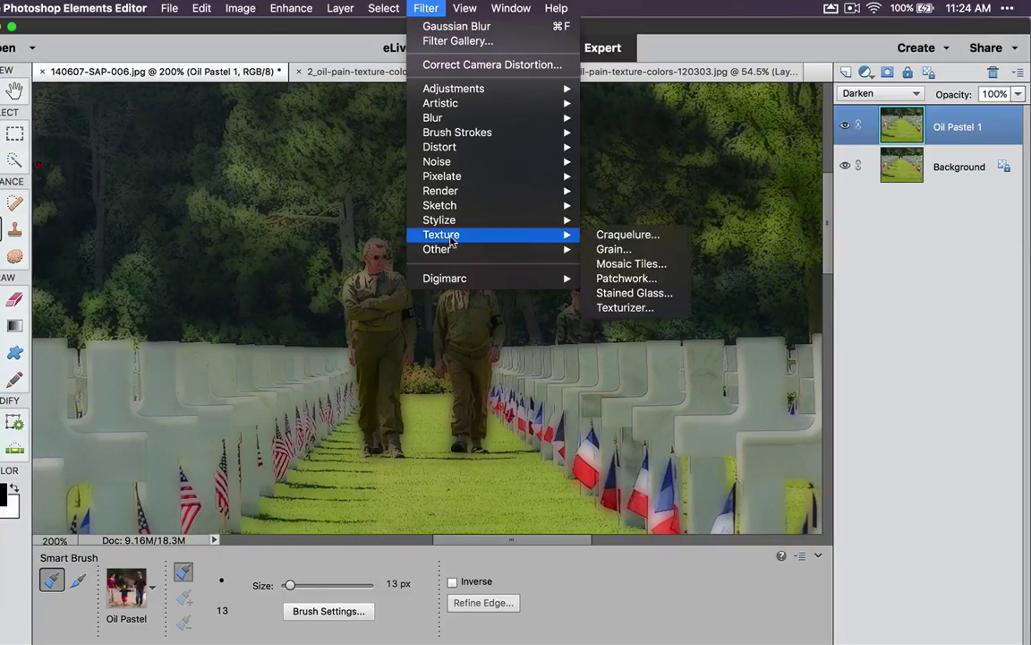
click(625, 308)
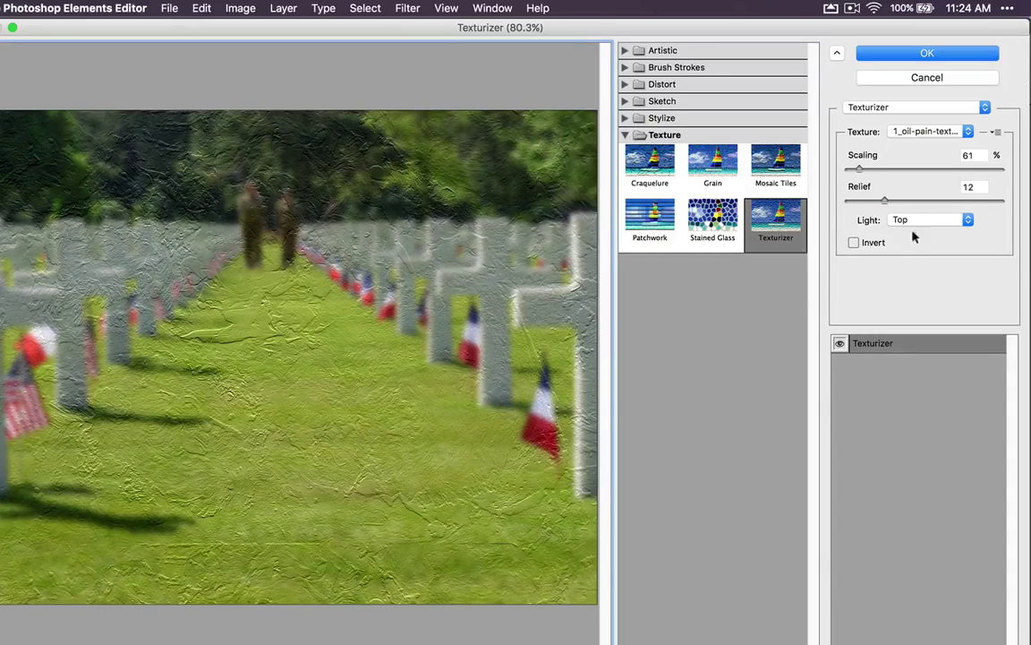
Load the 3_oil-pain-texture-colors-120303.psd file as the Texturizer's texture.
click(994, 132)
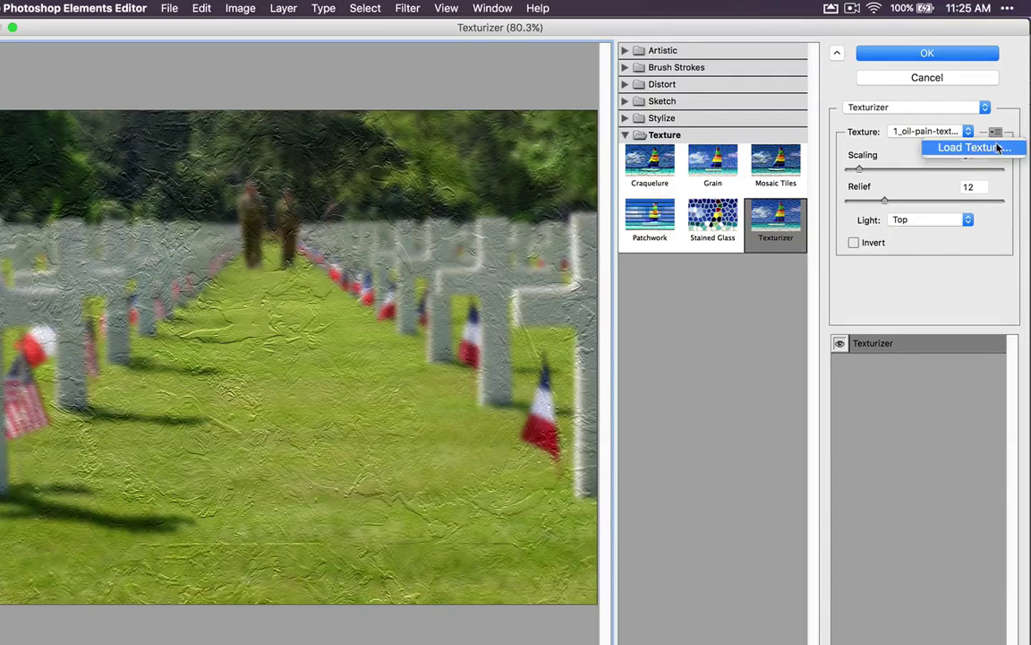
click(999, 147)
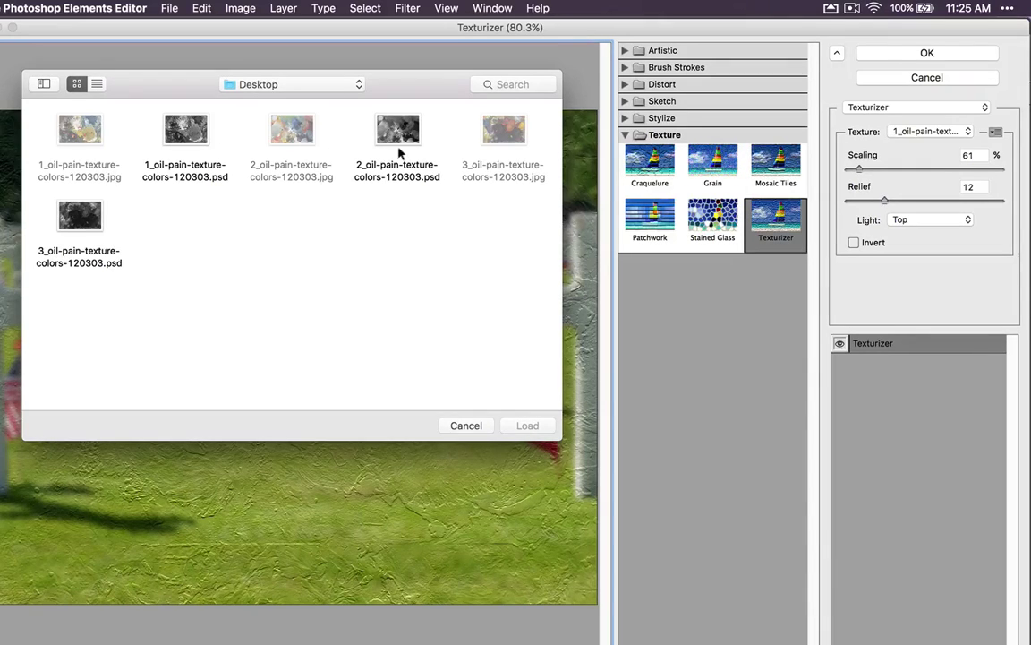
click(85, 259)
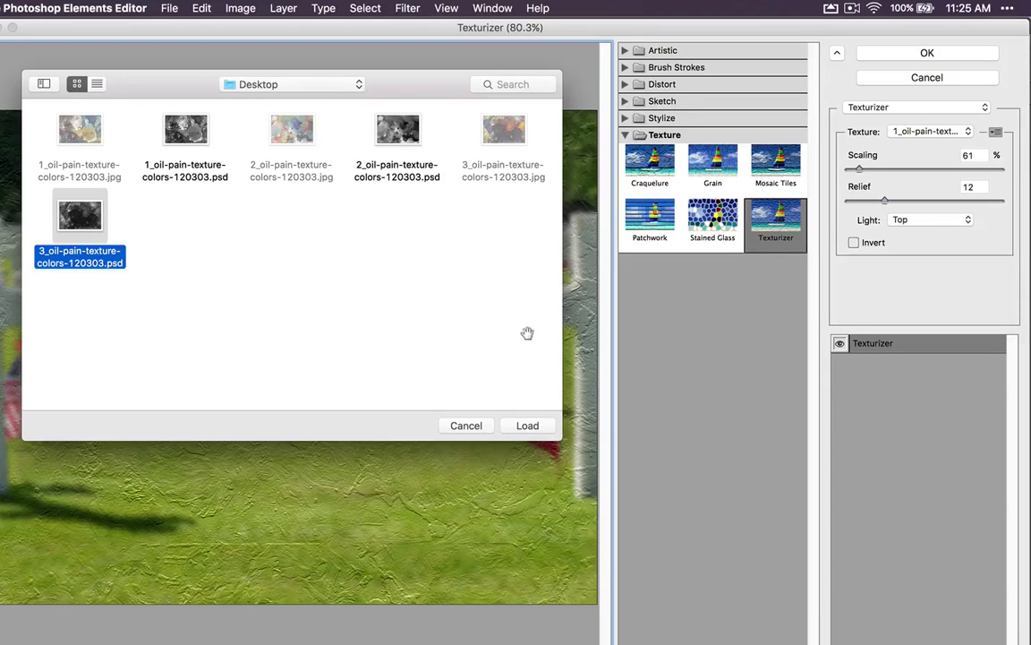
click(528, 425)
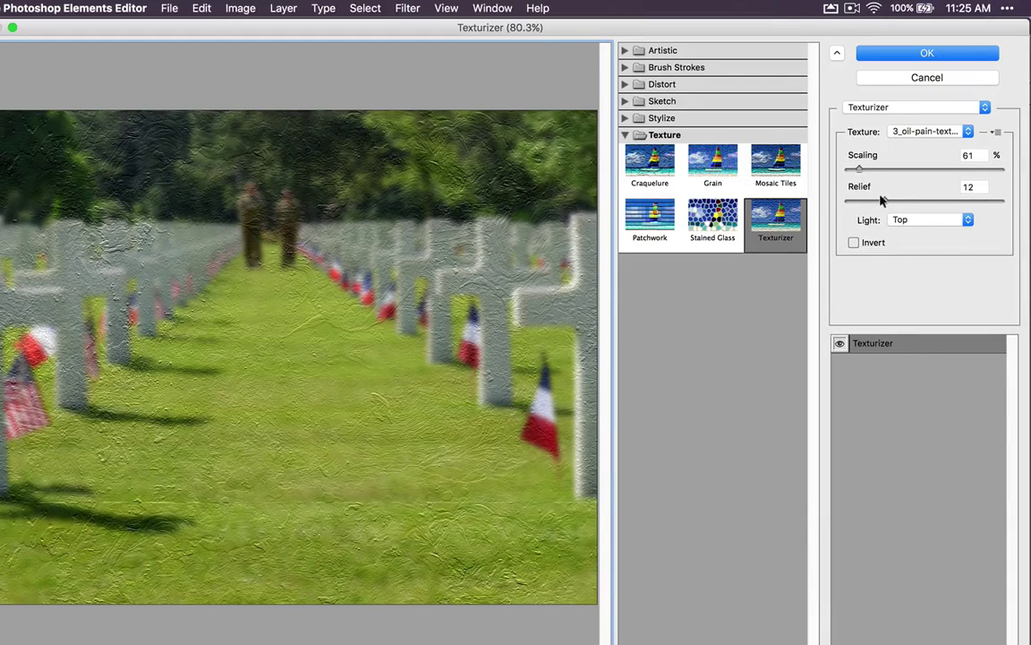
Apply the Texturizer at Relief 6 and Scaling 85%, leaving Invert off.
drag(880, 200, 899, 176)
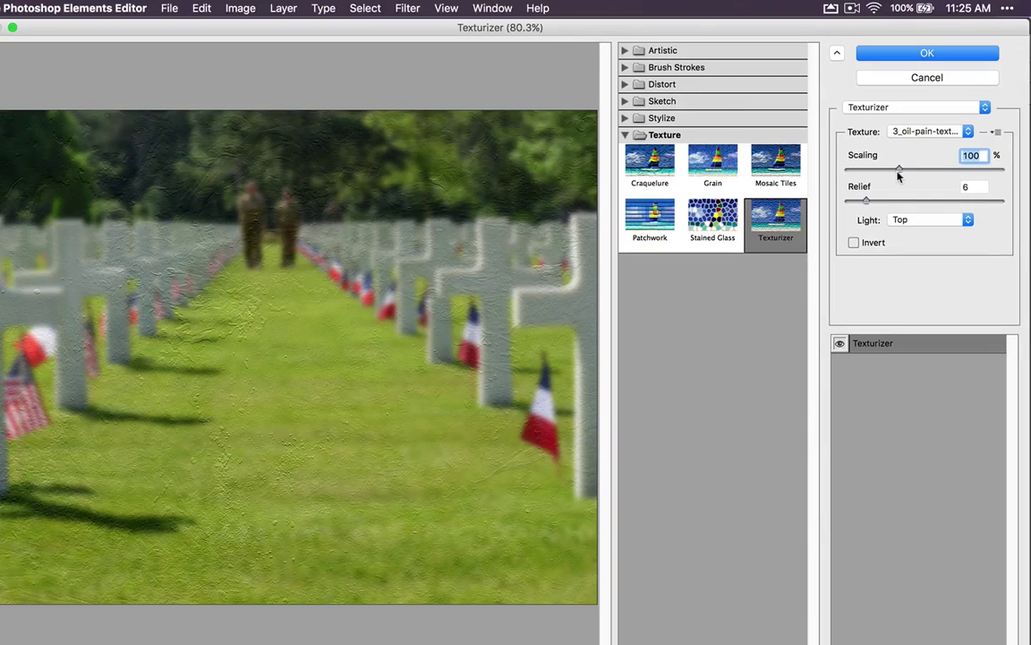
drag(898, 170, 875, 166)
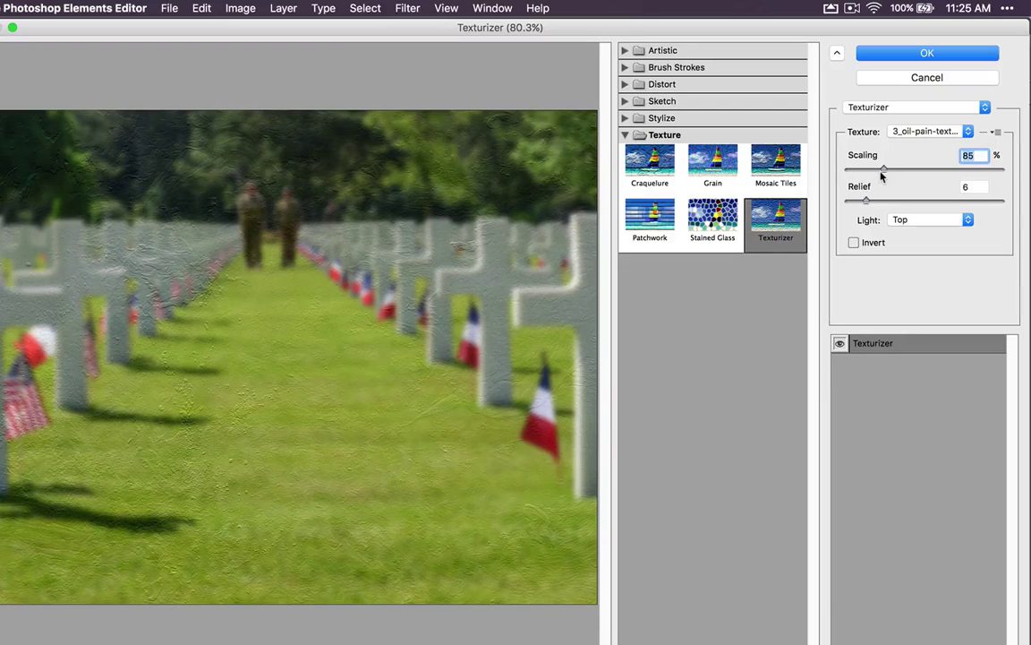
click(853, 243)
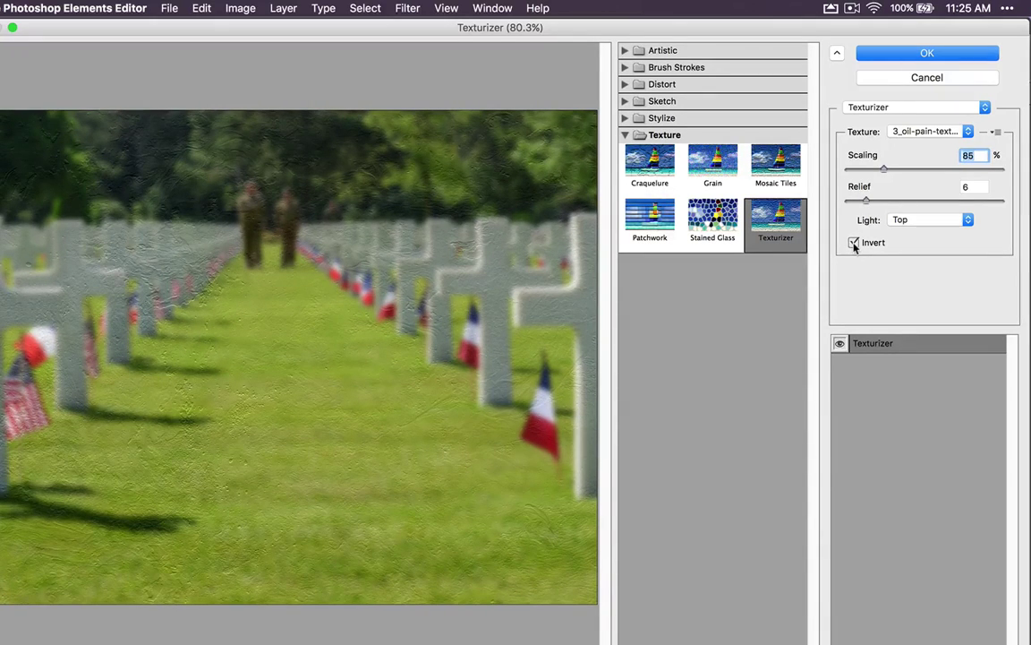
click(854, 243)
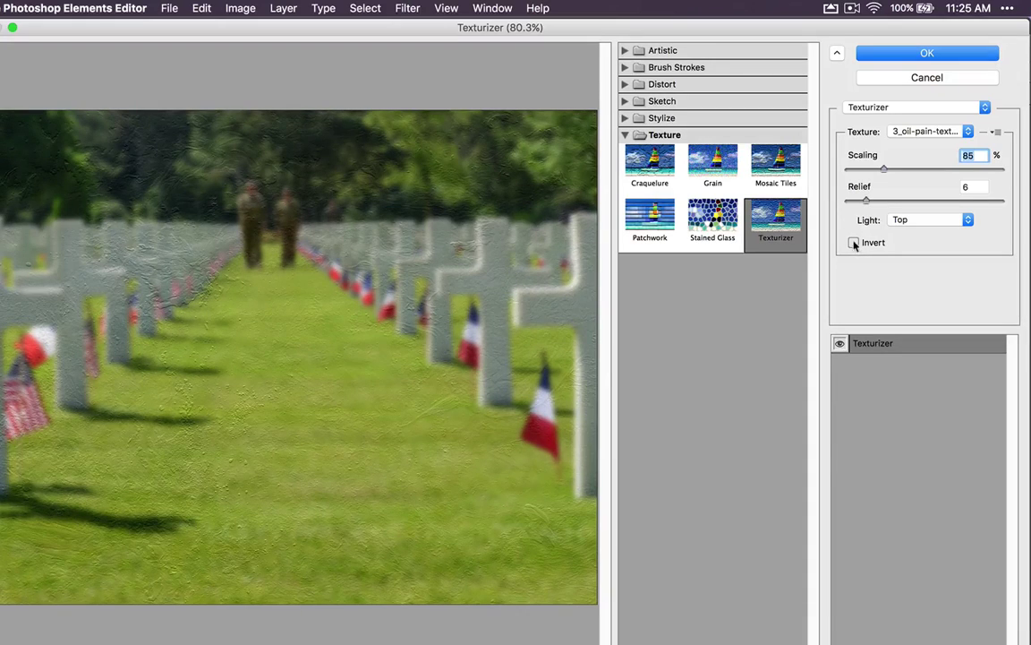
click(906, 52)
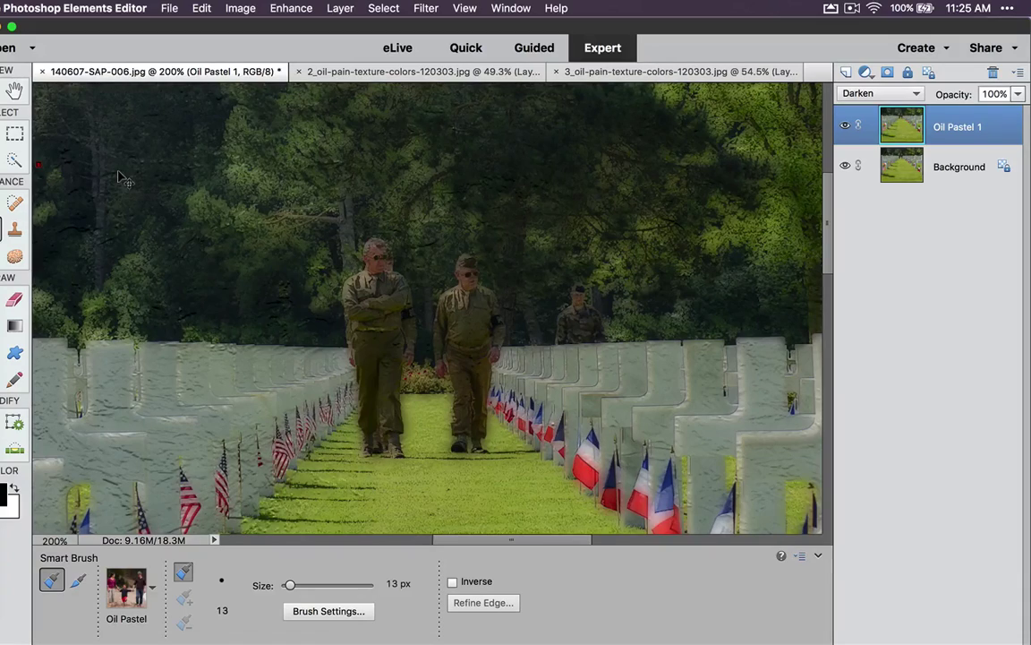
Zoom out to 100% and scroll to view the textured cemetery photo.
key(super+minus)
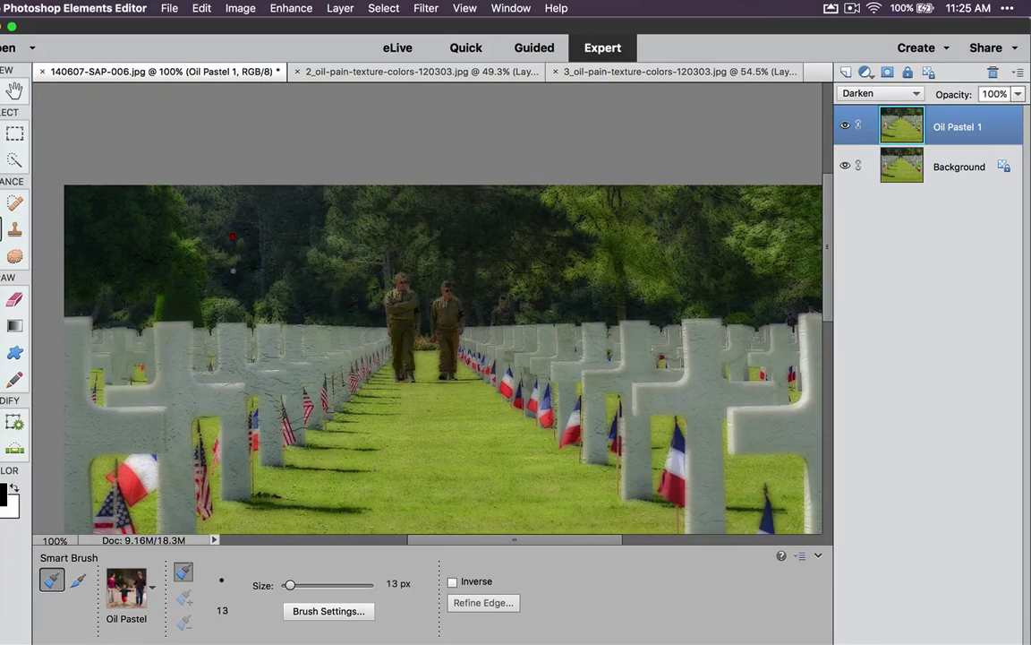
scroll(119, 177, down, 5)
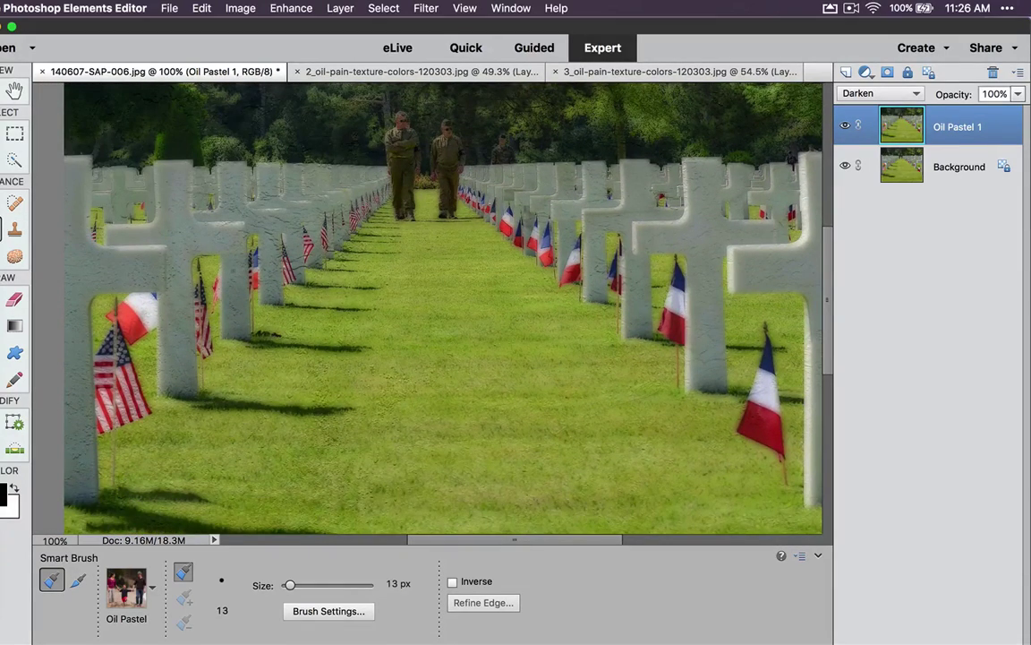